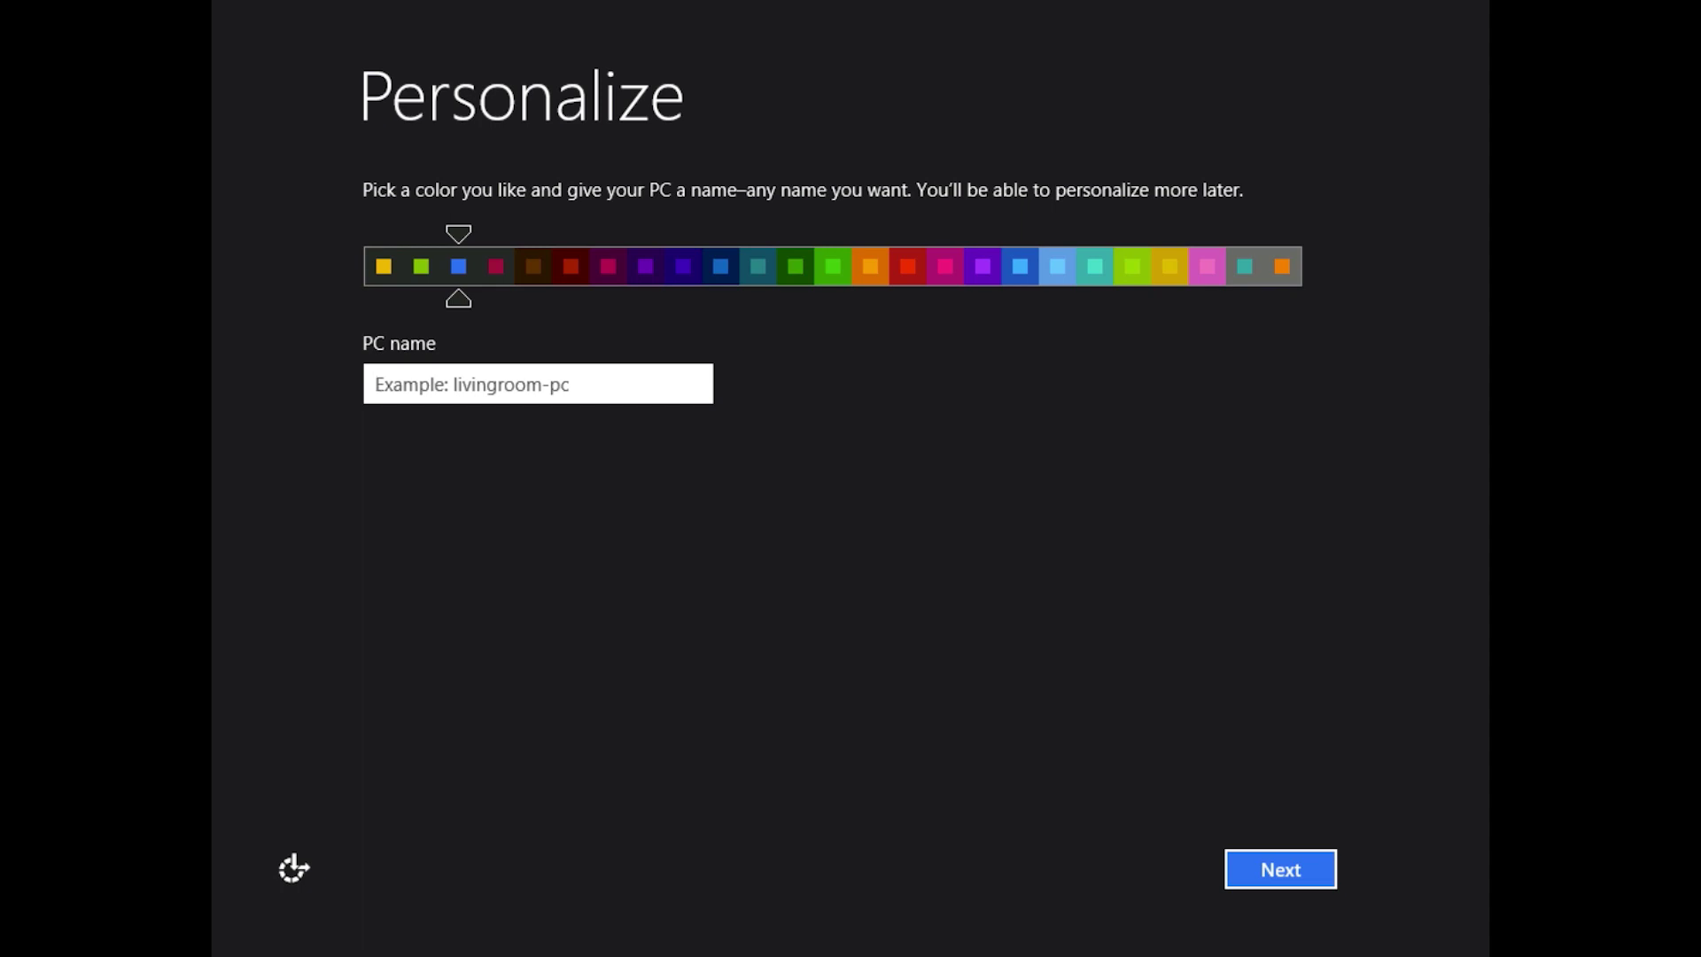
- Preview several colour schemes, then settle on the blue one
{"action": "left_click", "coordinate": [570, 270]}
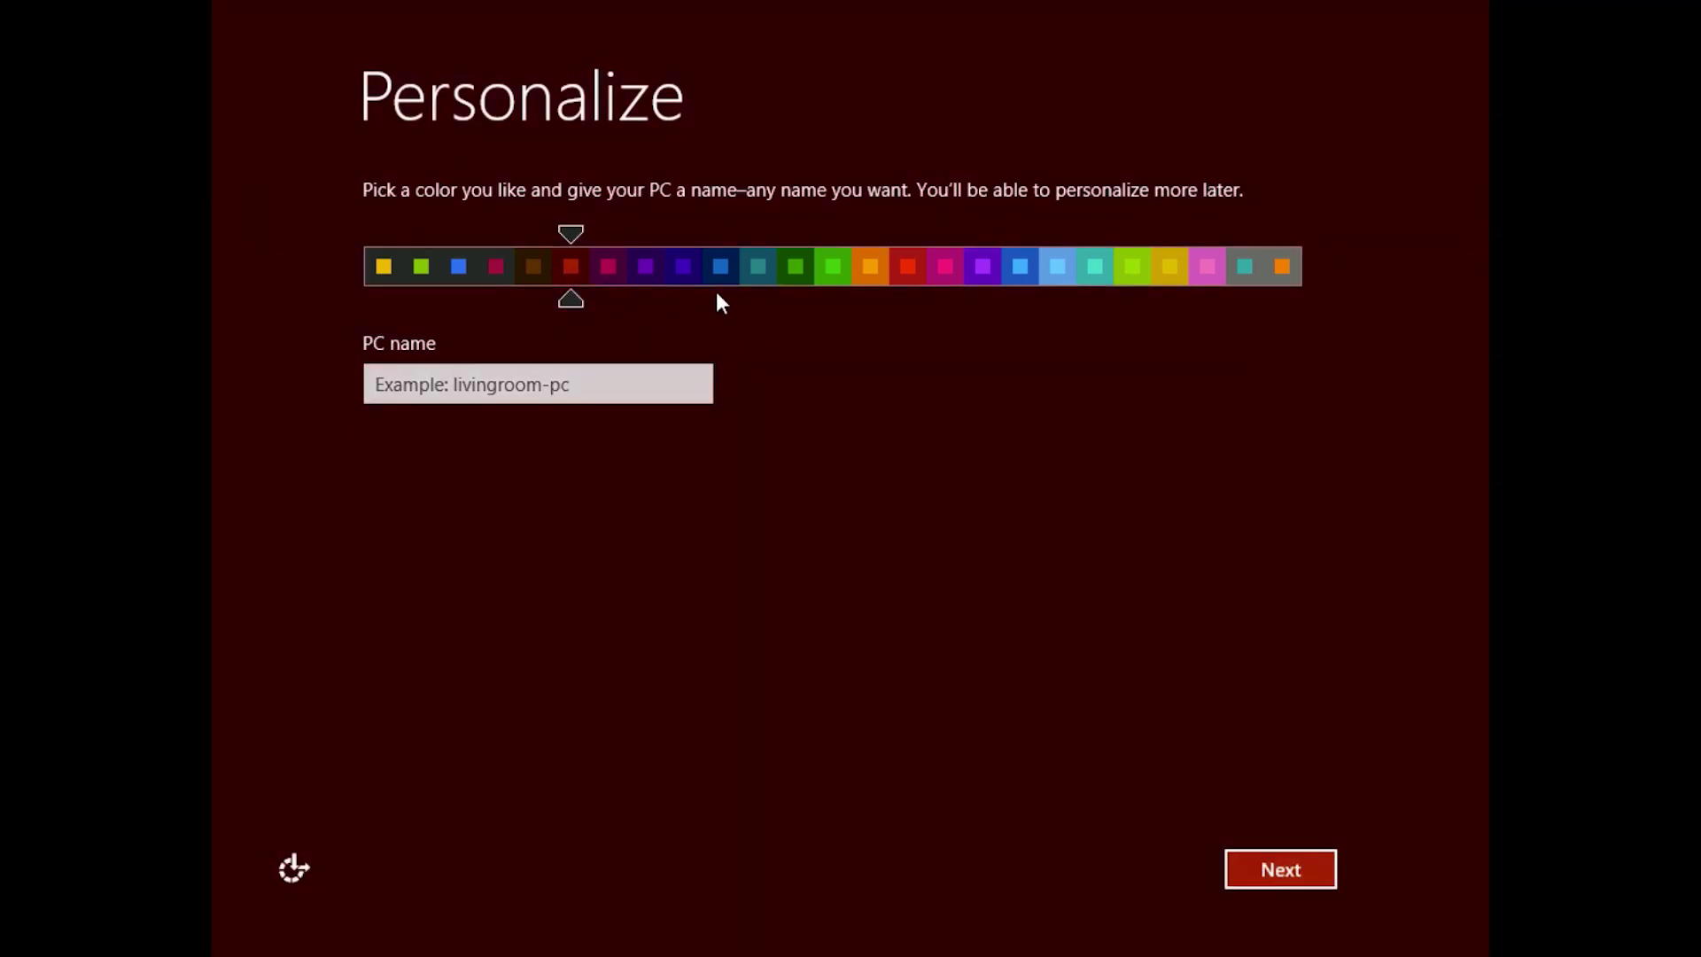
{"action": "left_click", "coordinate": [939, 271]}
{"action": "left_click", "coordinate": [859, 266]}
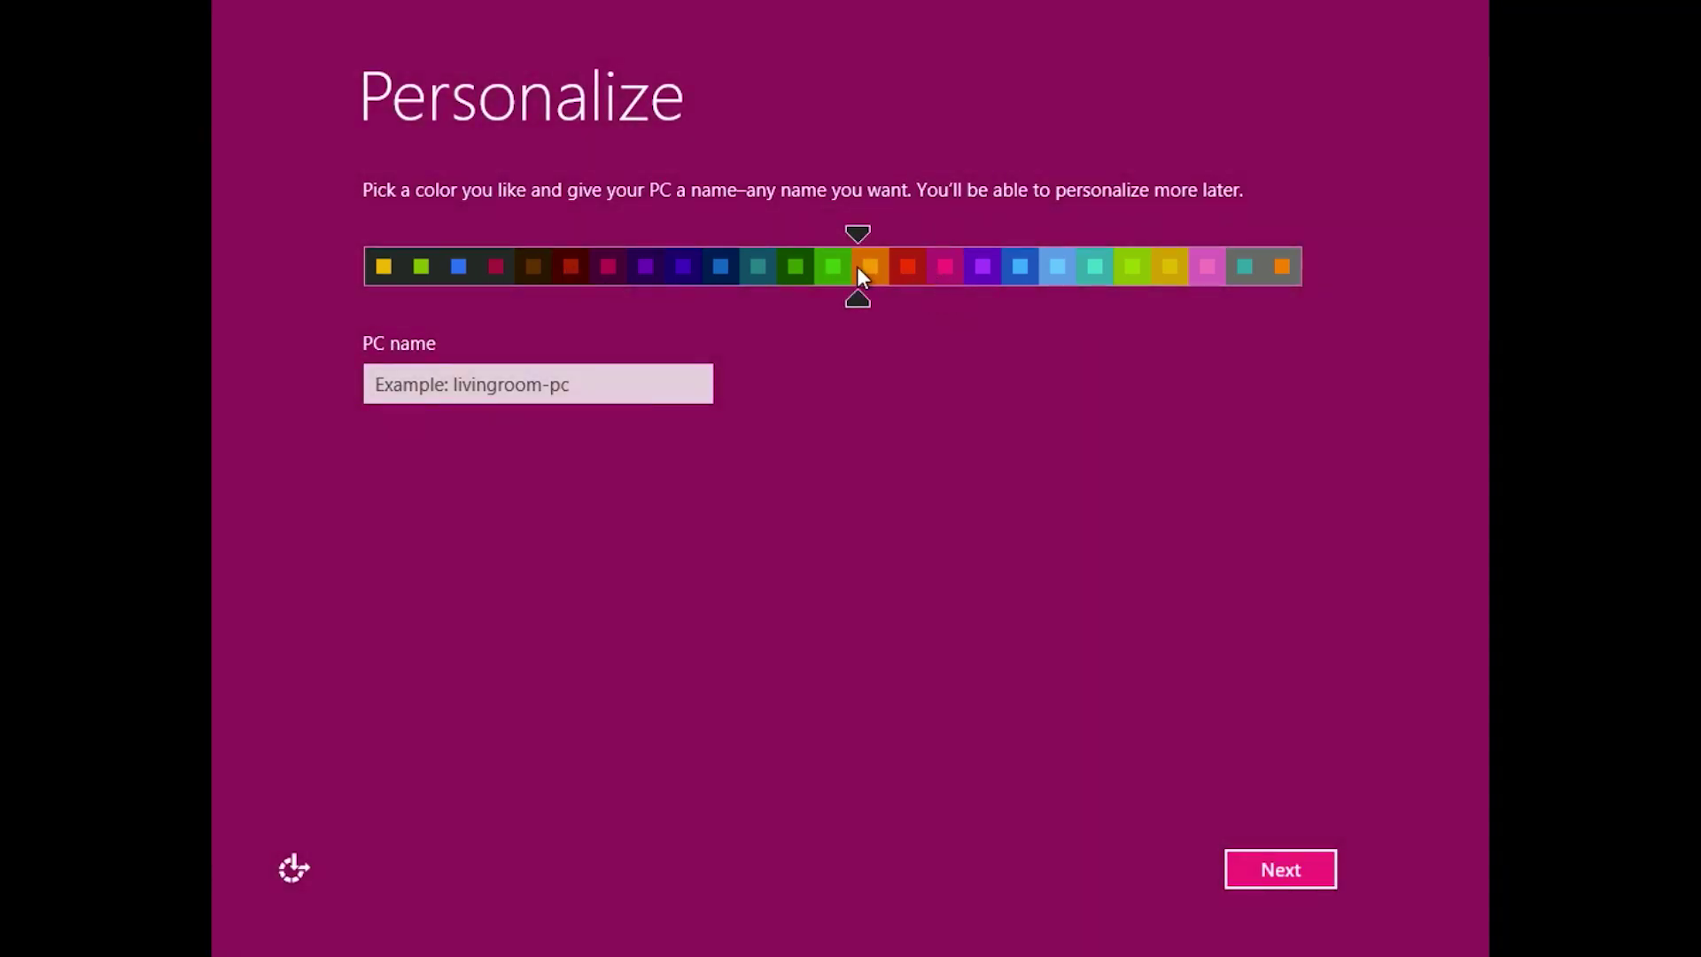
{"action": "left_click", "coordinate": [1109, 267]}
{"action": "left_click", "coordinate": [1191, 265]}
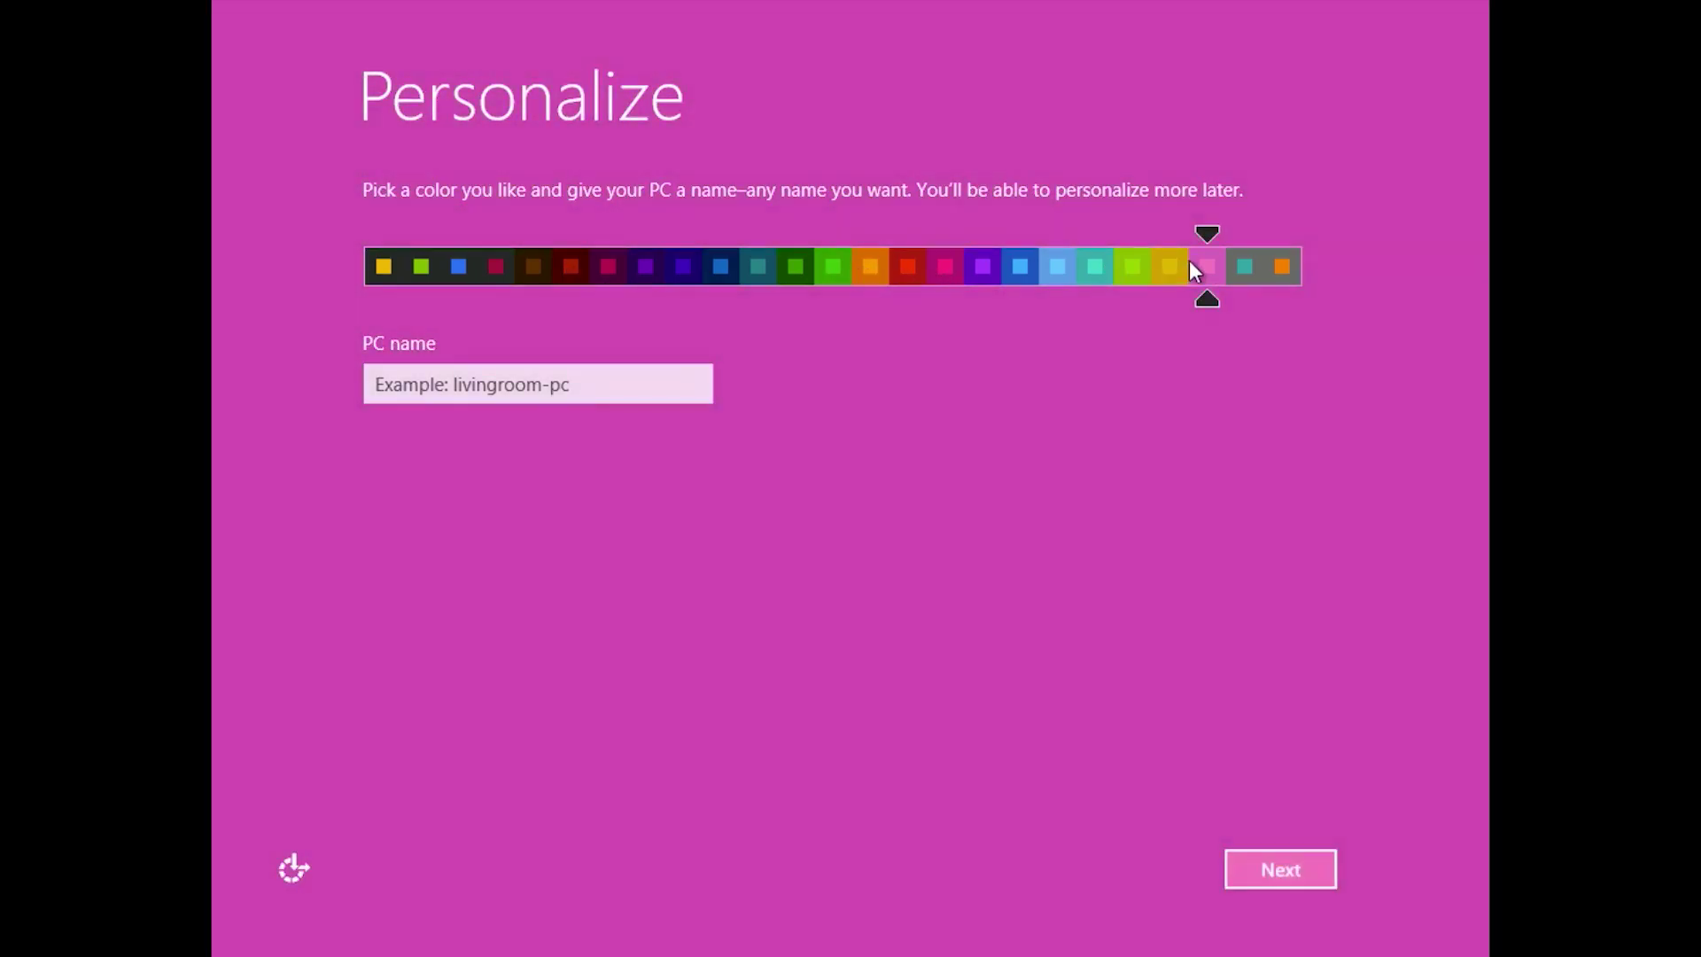
{"action": "left_click", "coordinate": [531, 265]}
{"action": "left_click", "coordinate": [681, 267]}
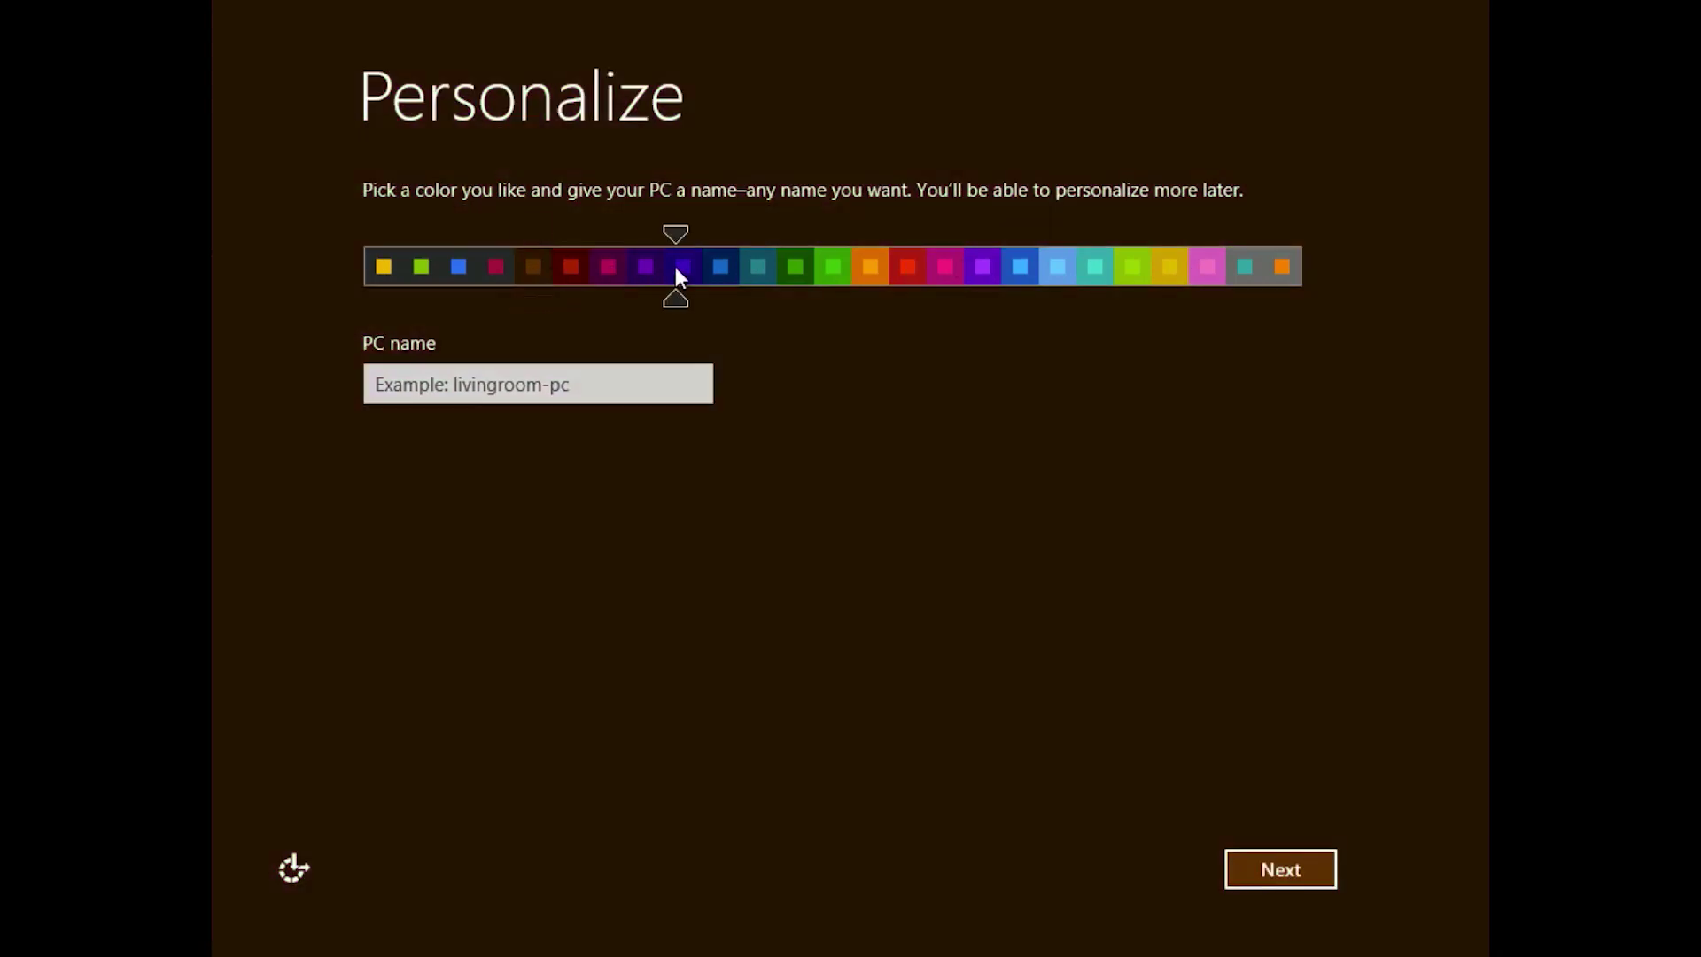
{"action": "left_click", "coordinate": [868, 268]}
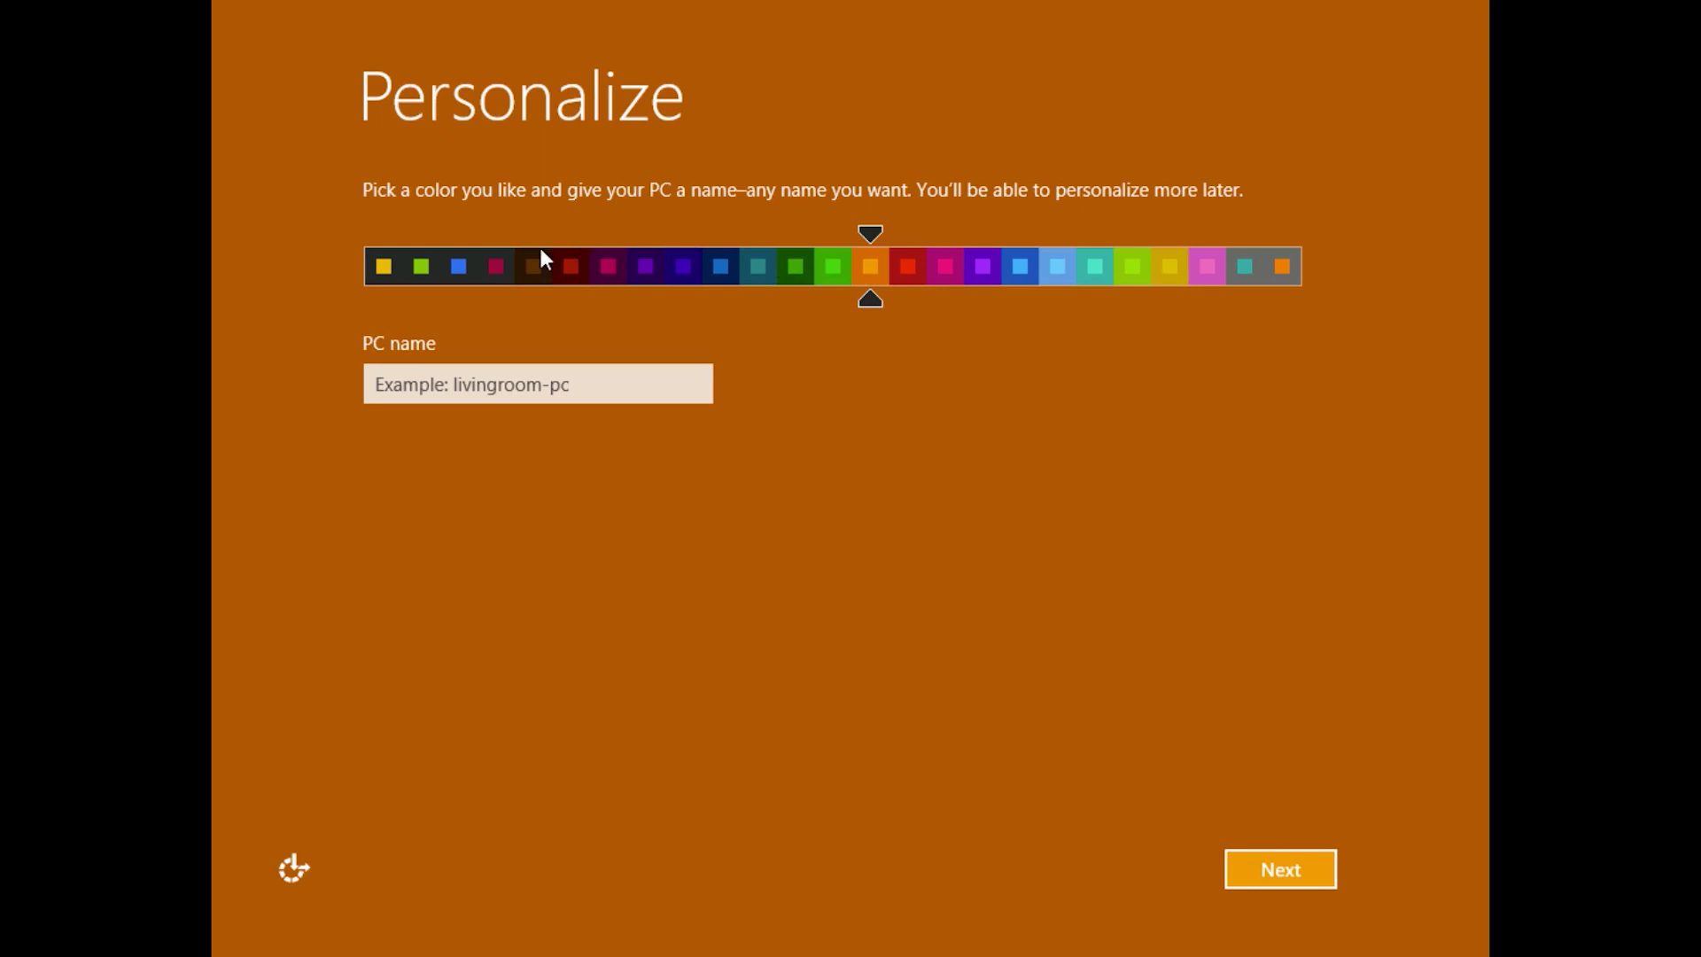
{"action": "left_click", "coordinate": [465, 266]}
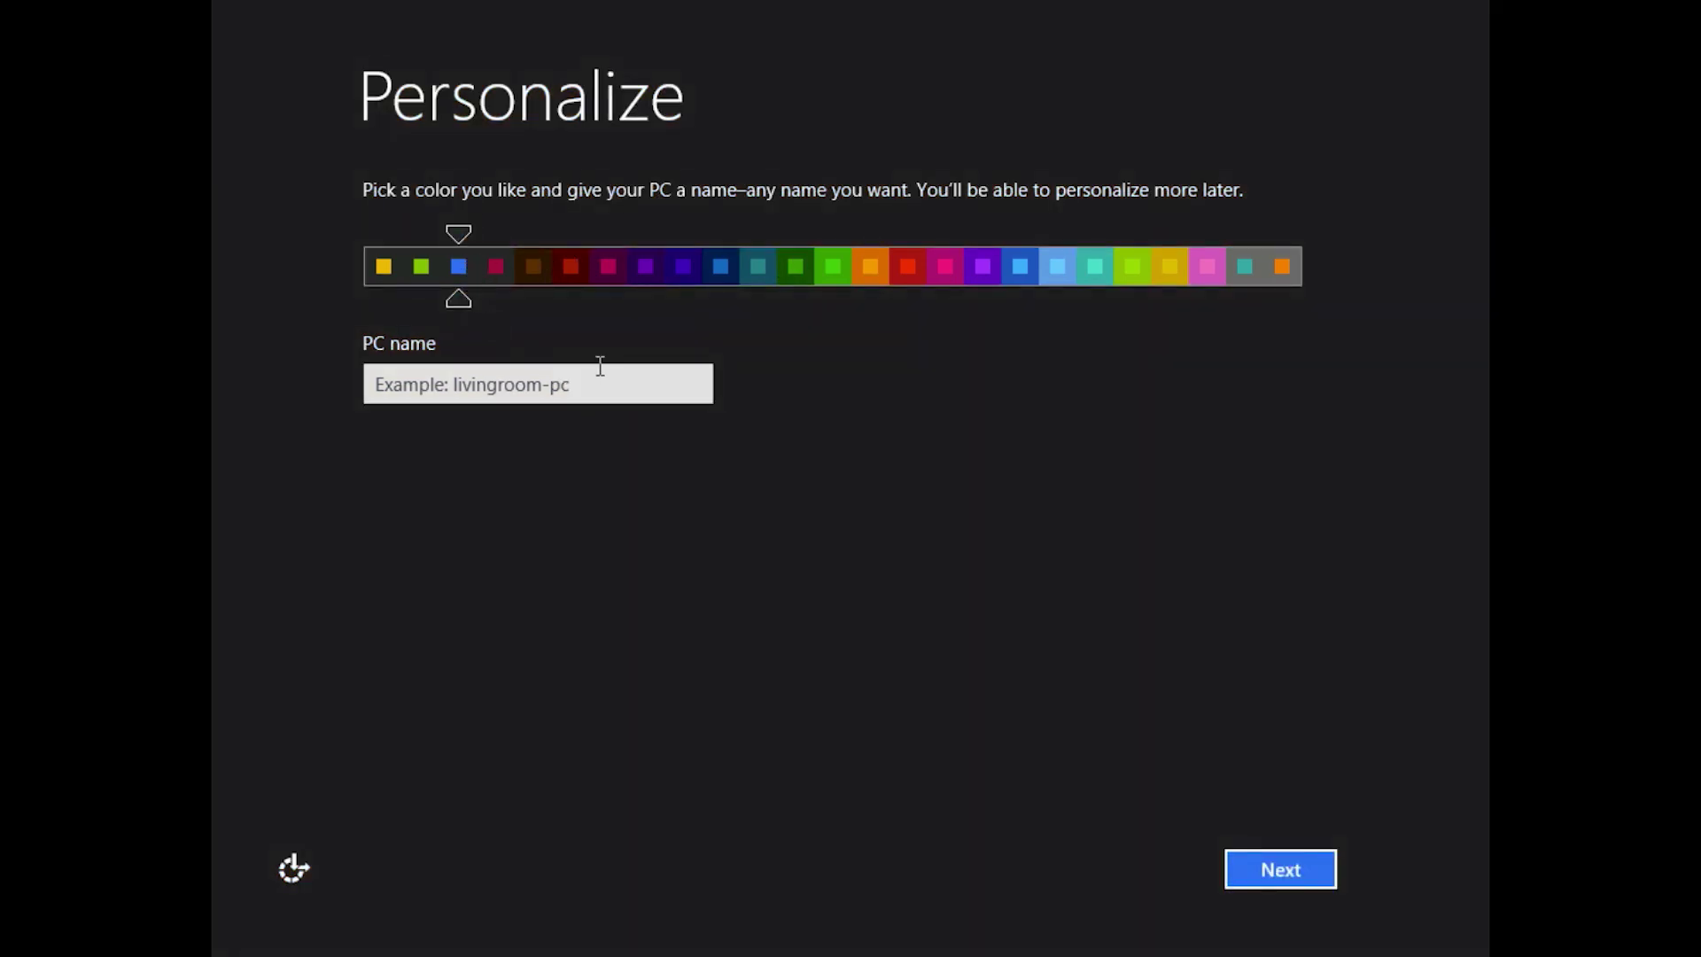
- Name the PC 'vm' and continue to the settings page
{"action": "left_click", "coordinate": [580, 390]}
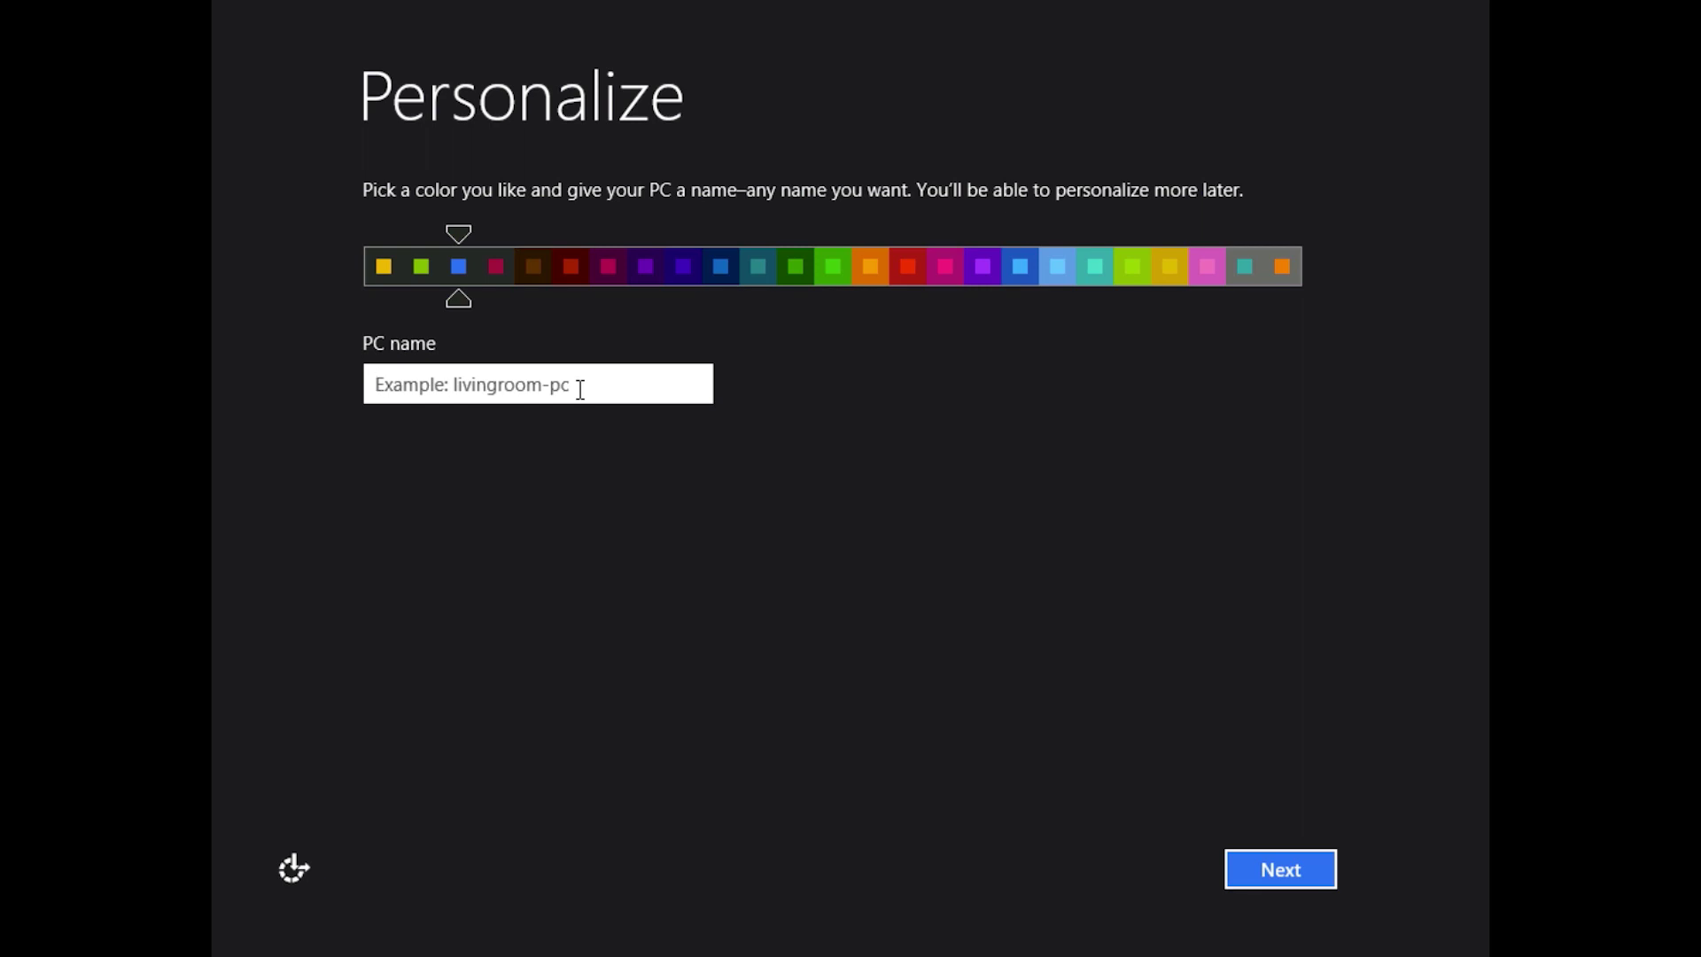
{"action": "type", "text": "vm"}
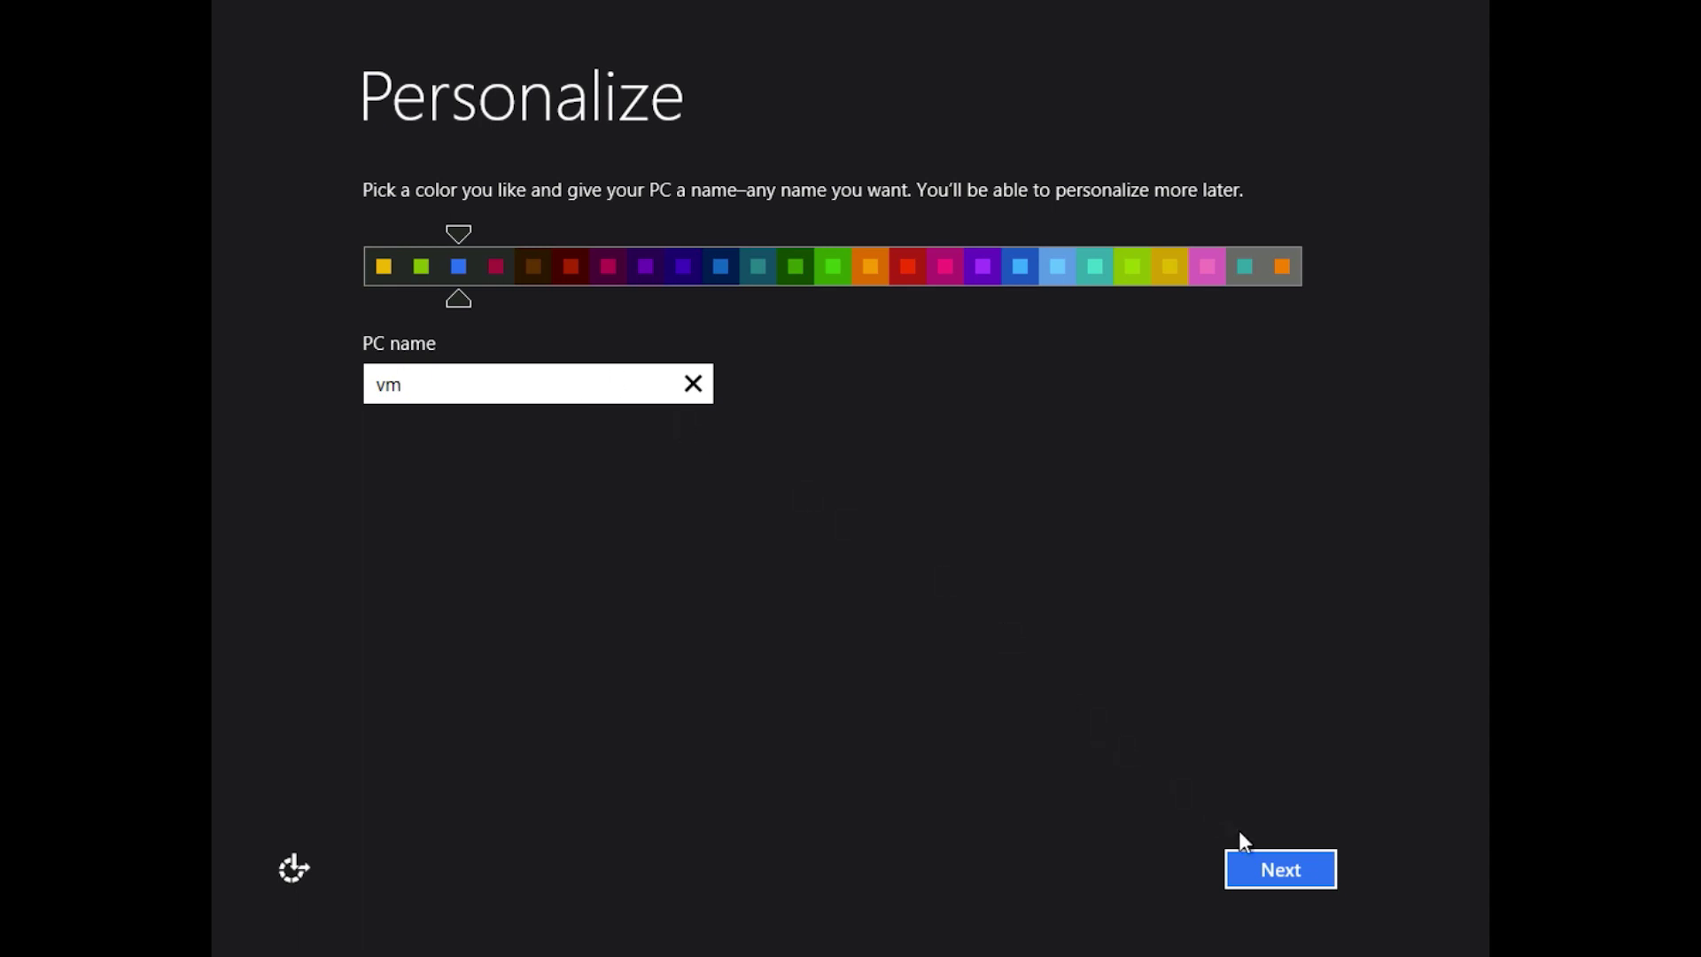
{"action": "left_click", "coordinate": [1265, 863]}
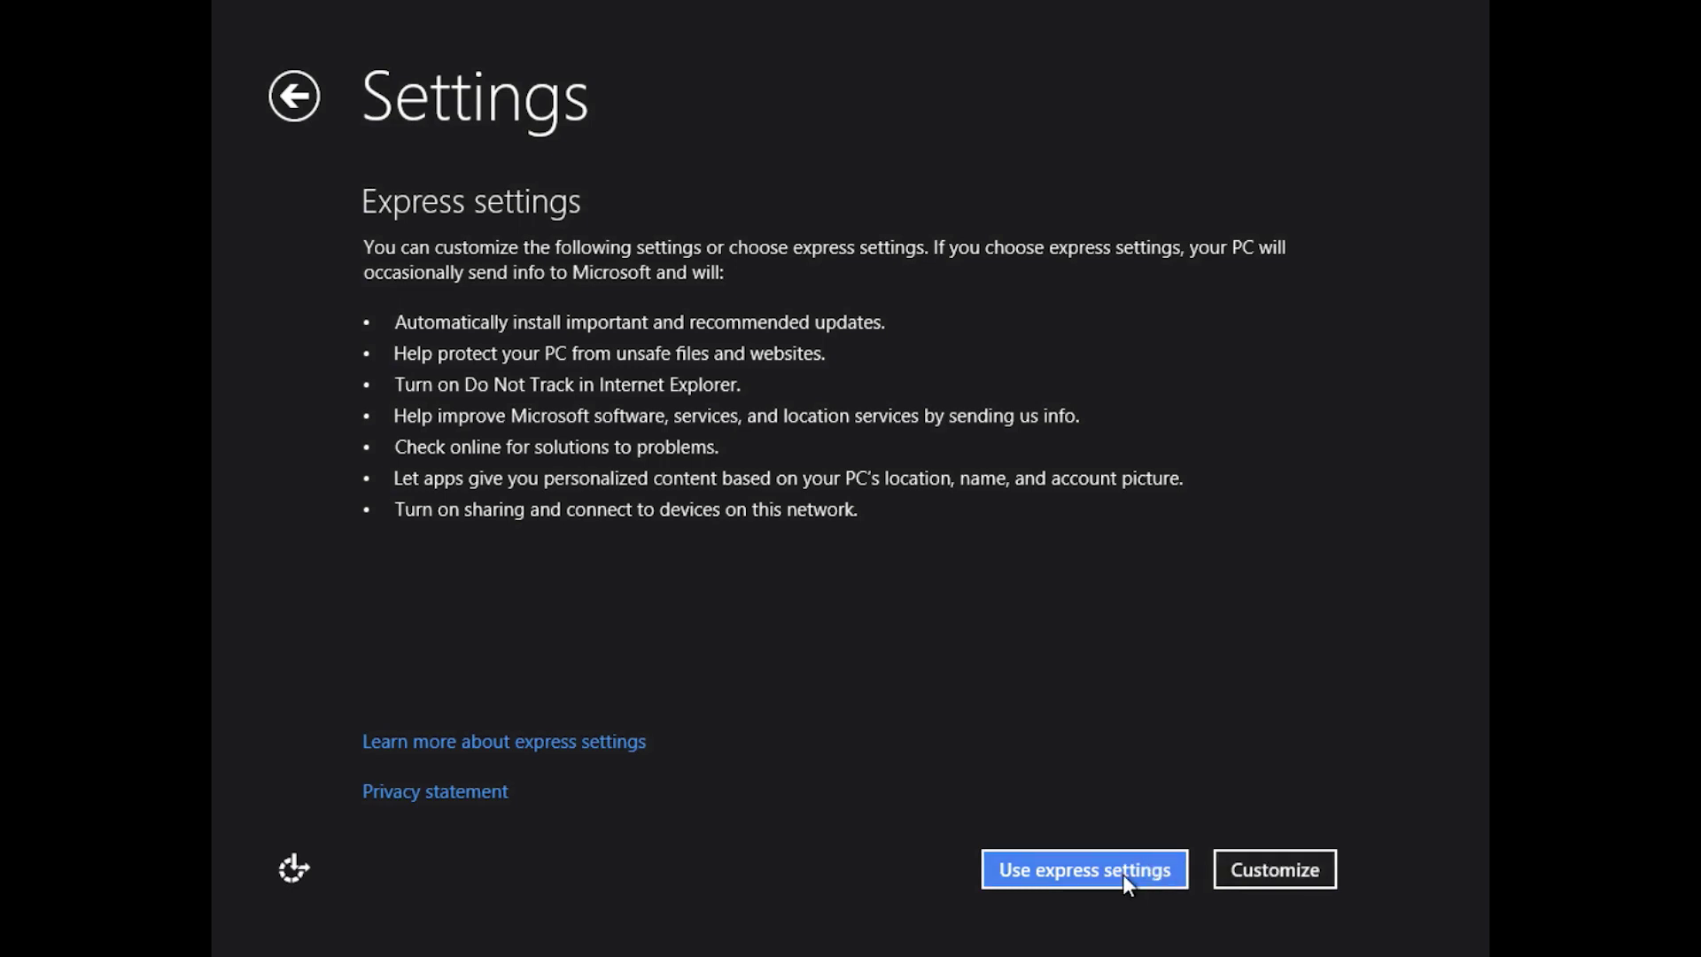
- Choose Customize instead of accepting the express settings
{"action": "left_click", "coordinate": [1249, 877]}
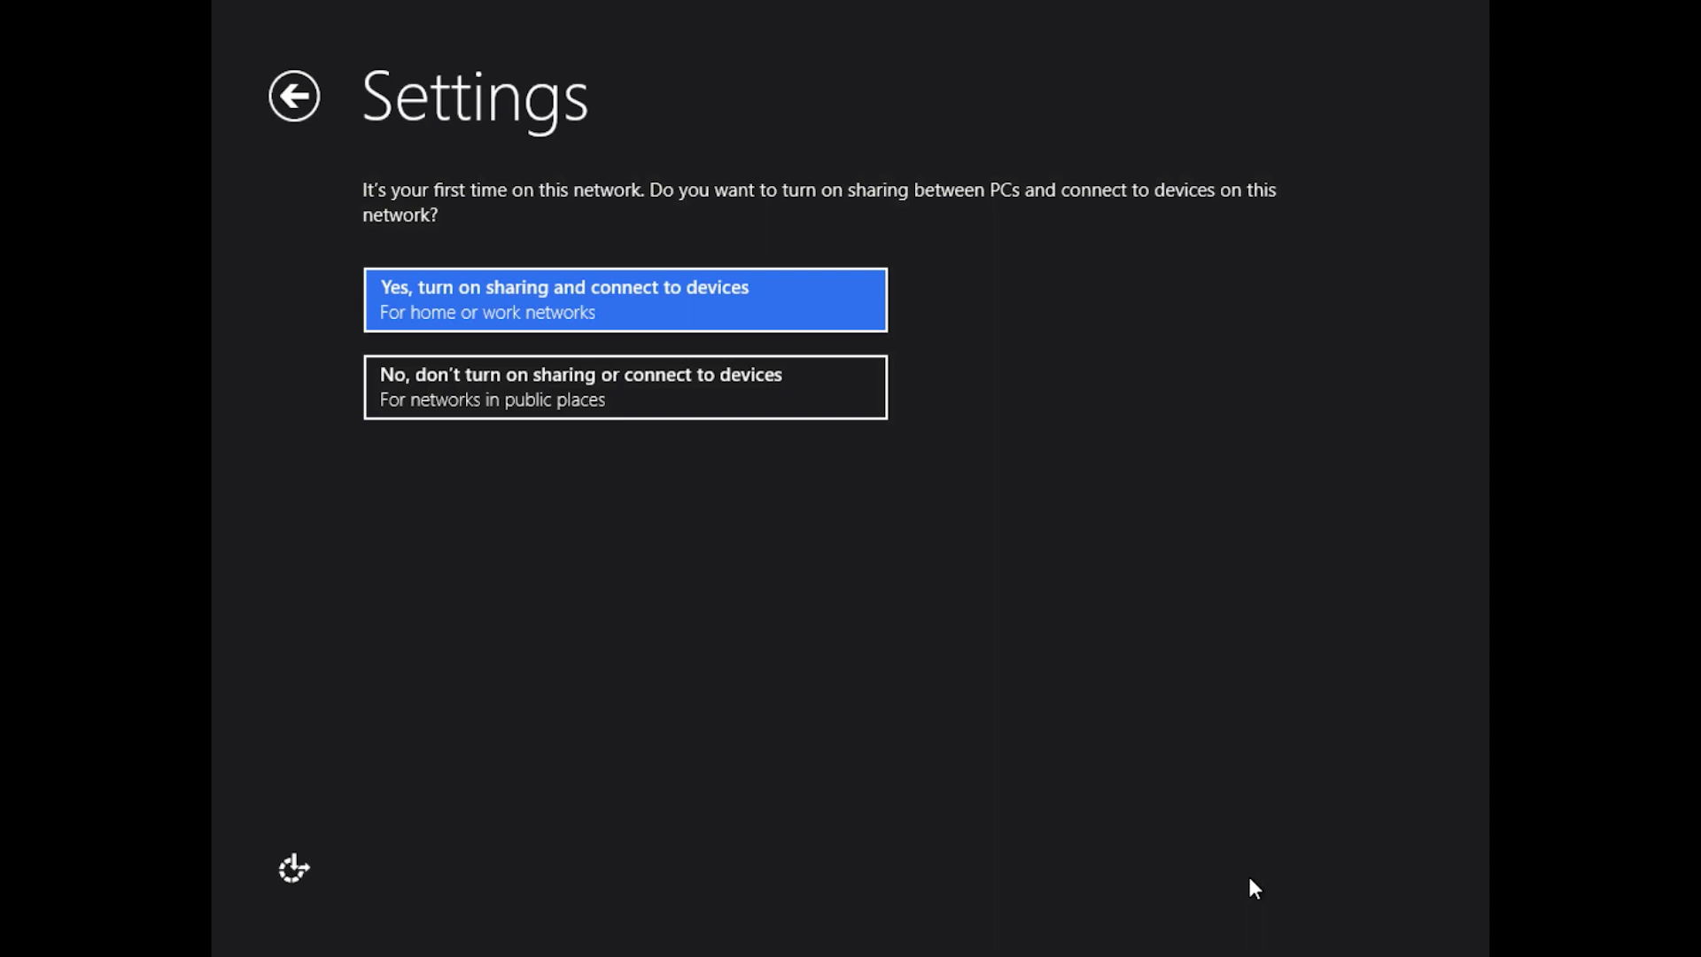
- Answer yes to sharing and connecting to devices on this network
{"action": "left_click", "coordinate": [554, 326]}
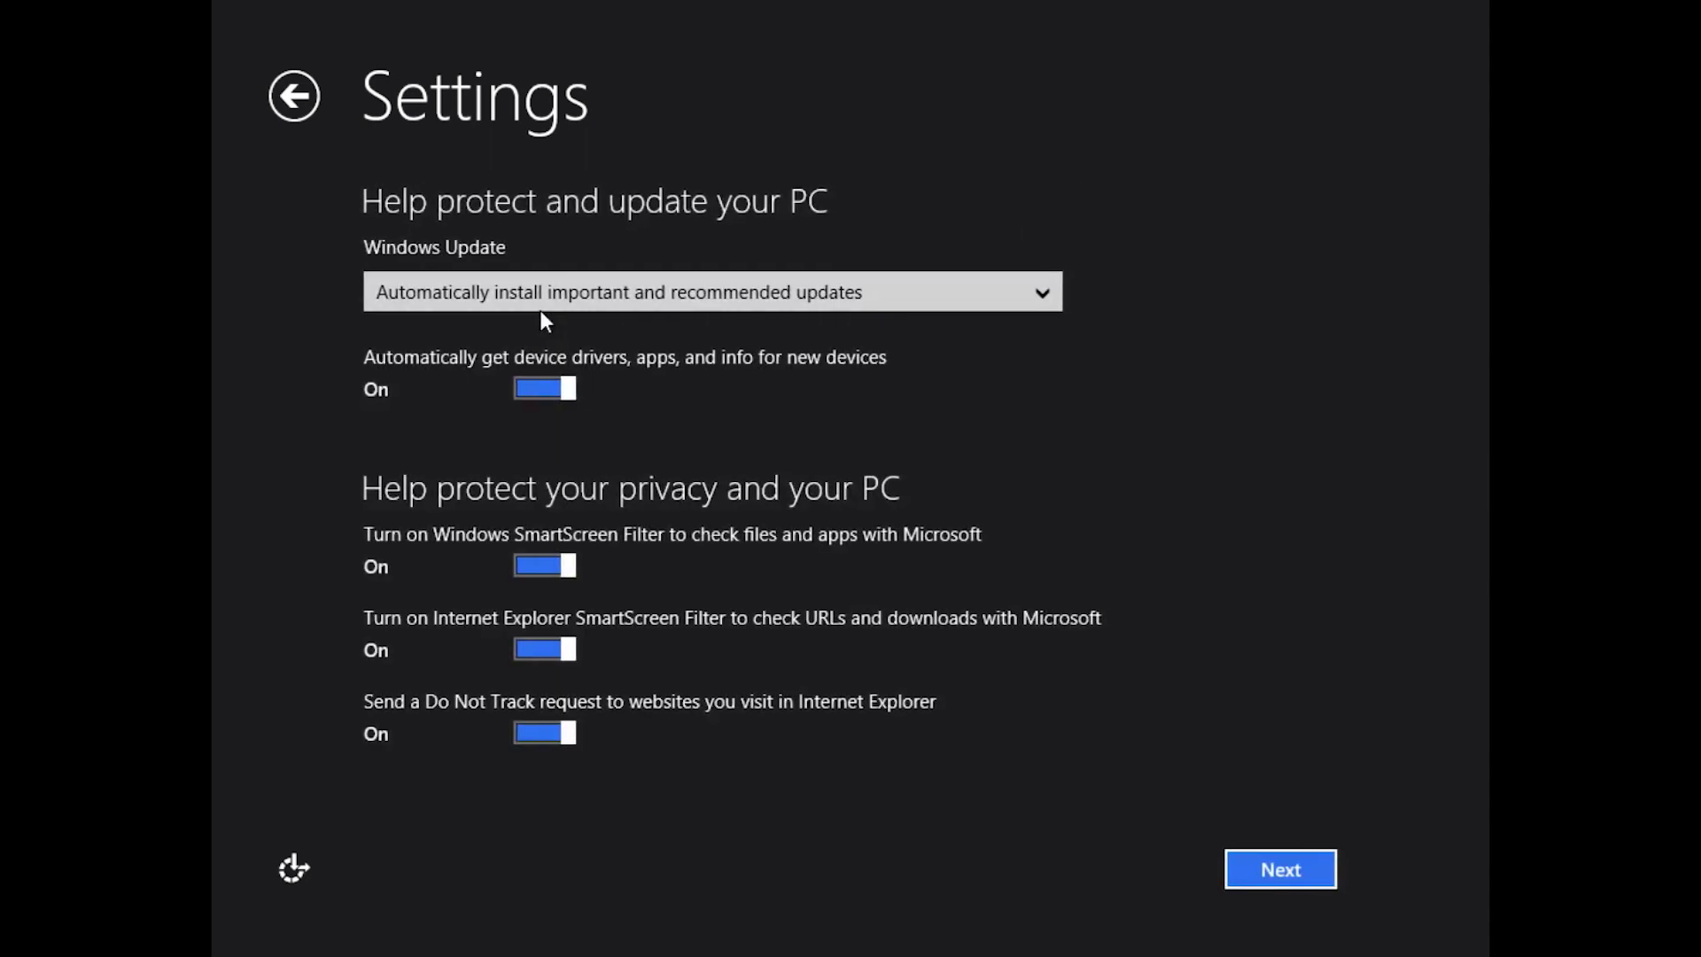
- Keep Windows Update on automatically installing important and recommended updates
{"action": "left_click", "coordinate": [541, 308]}
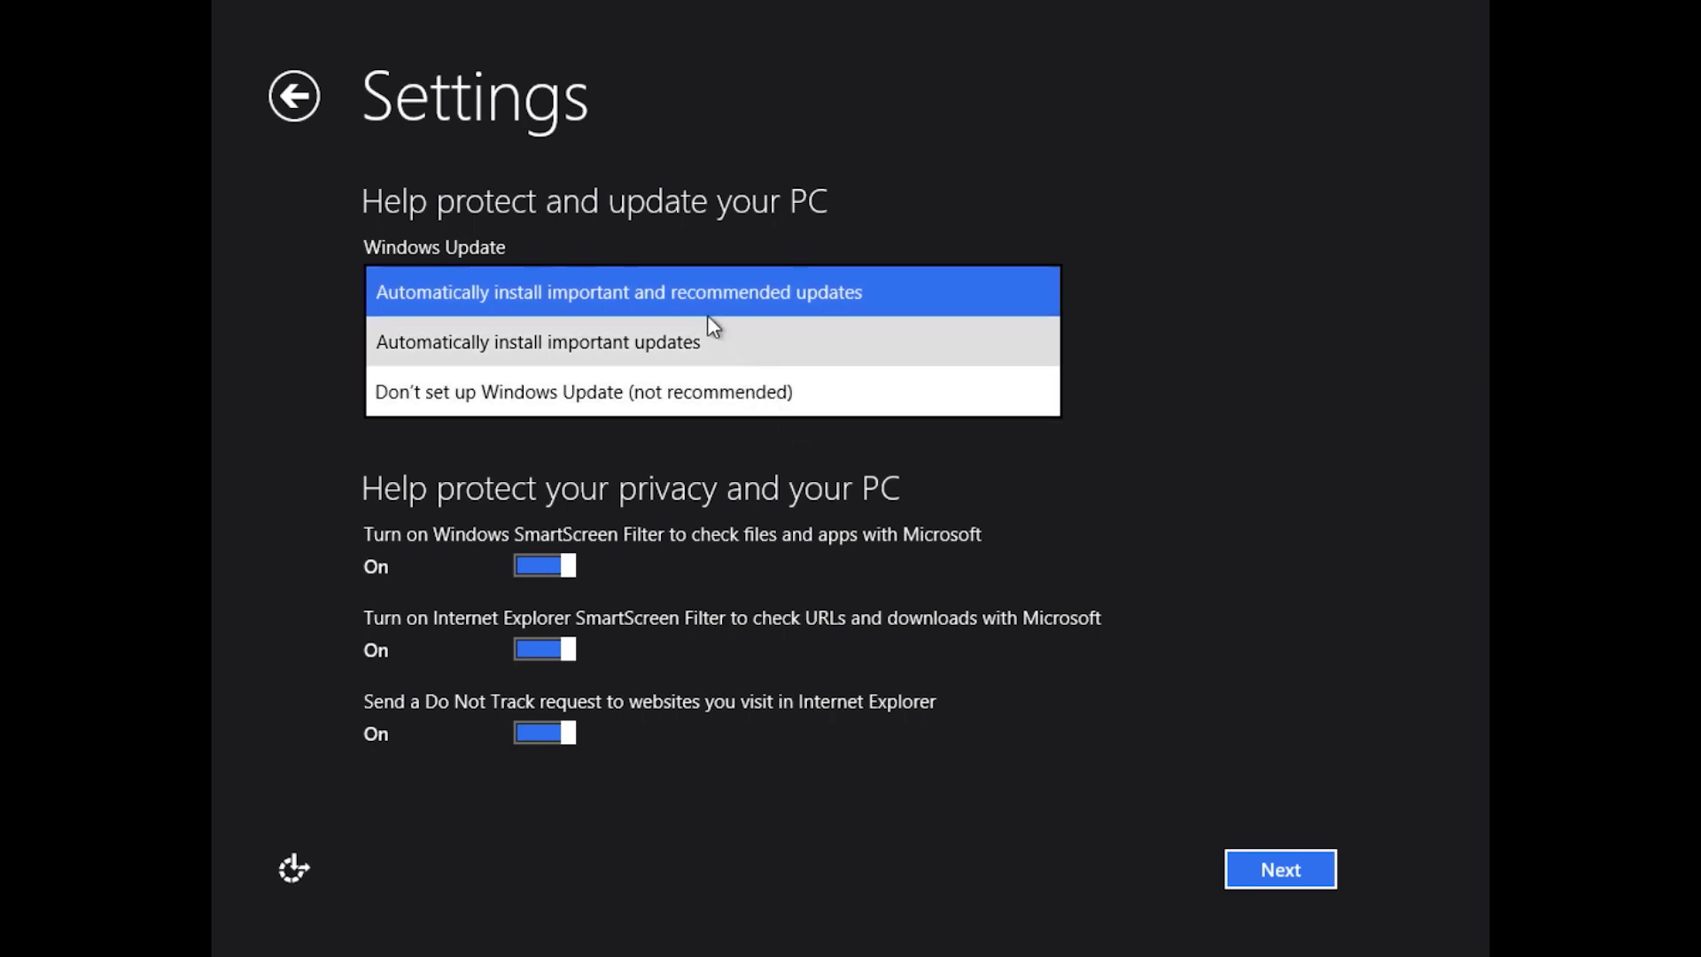
{"action": "left_click", "coordinate": [661, 291]}
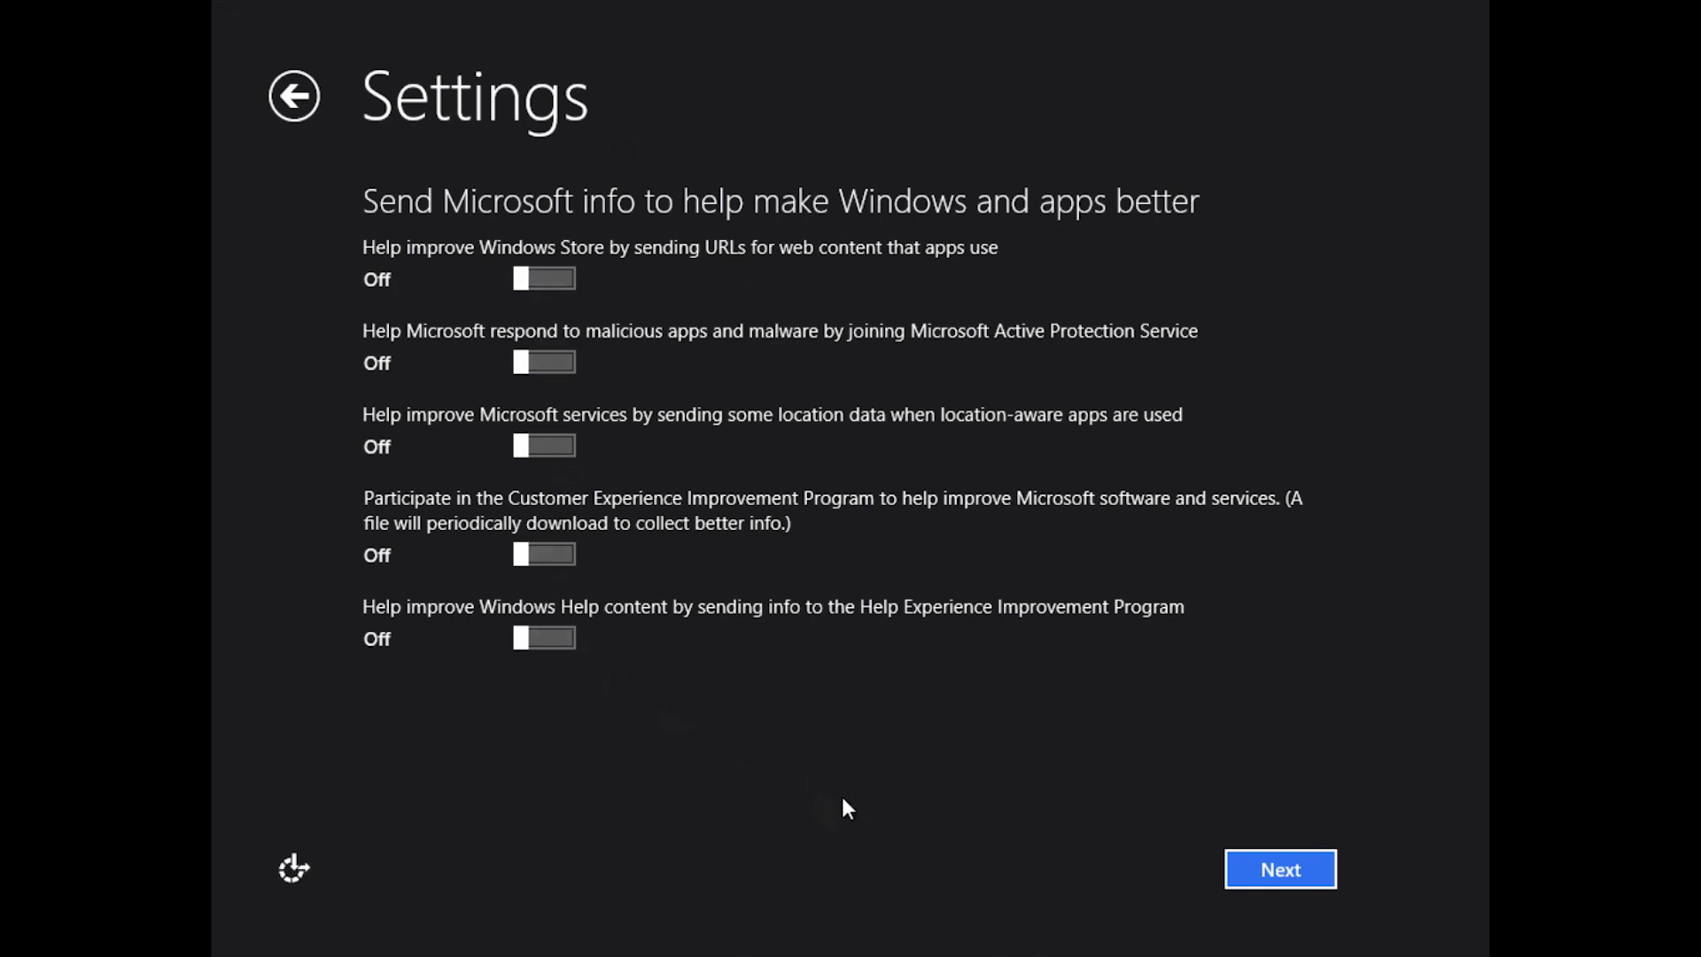
- Accept the Send Microsoft info and Check online for solutions pages unchanged
{"action": "left_click", "coordinate": [1262, 854]}
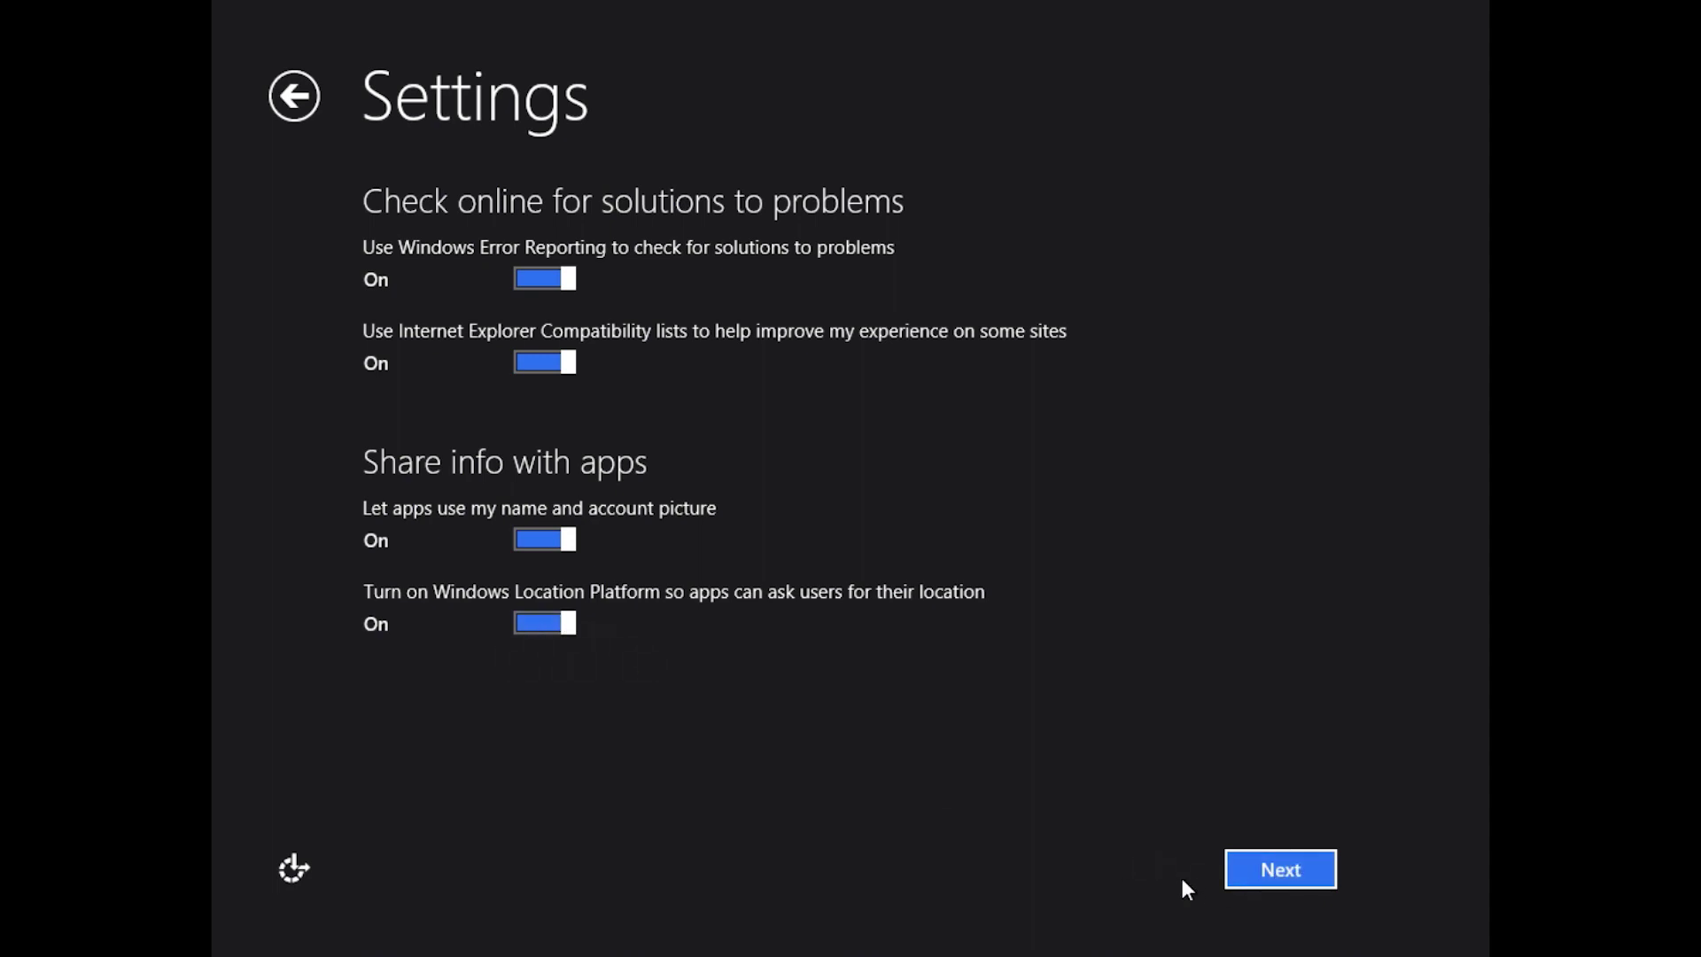
{"action": "left_click", "coordinate": [1249, 872]}
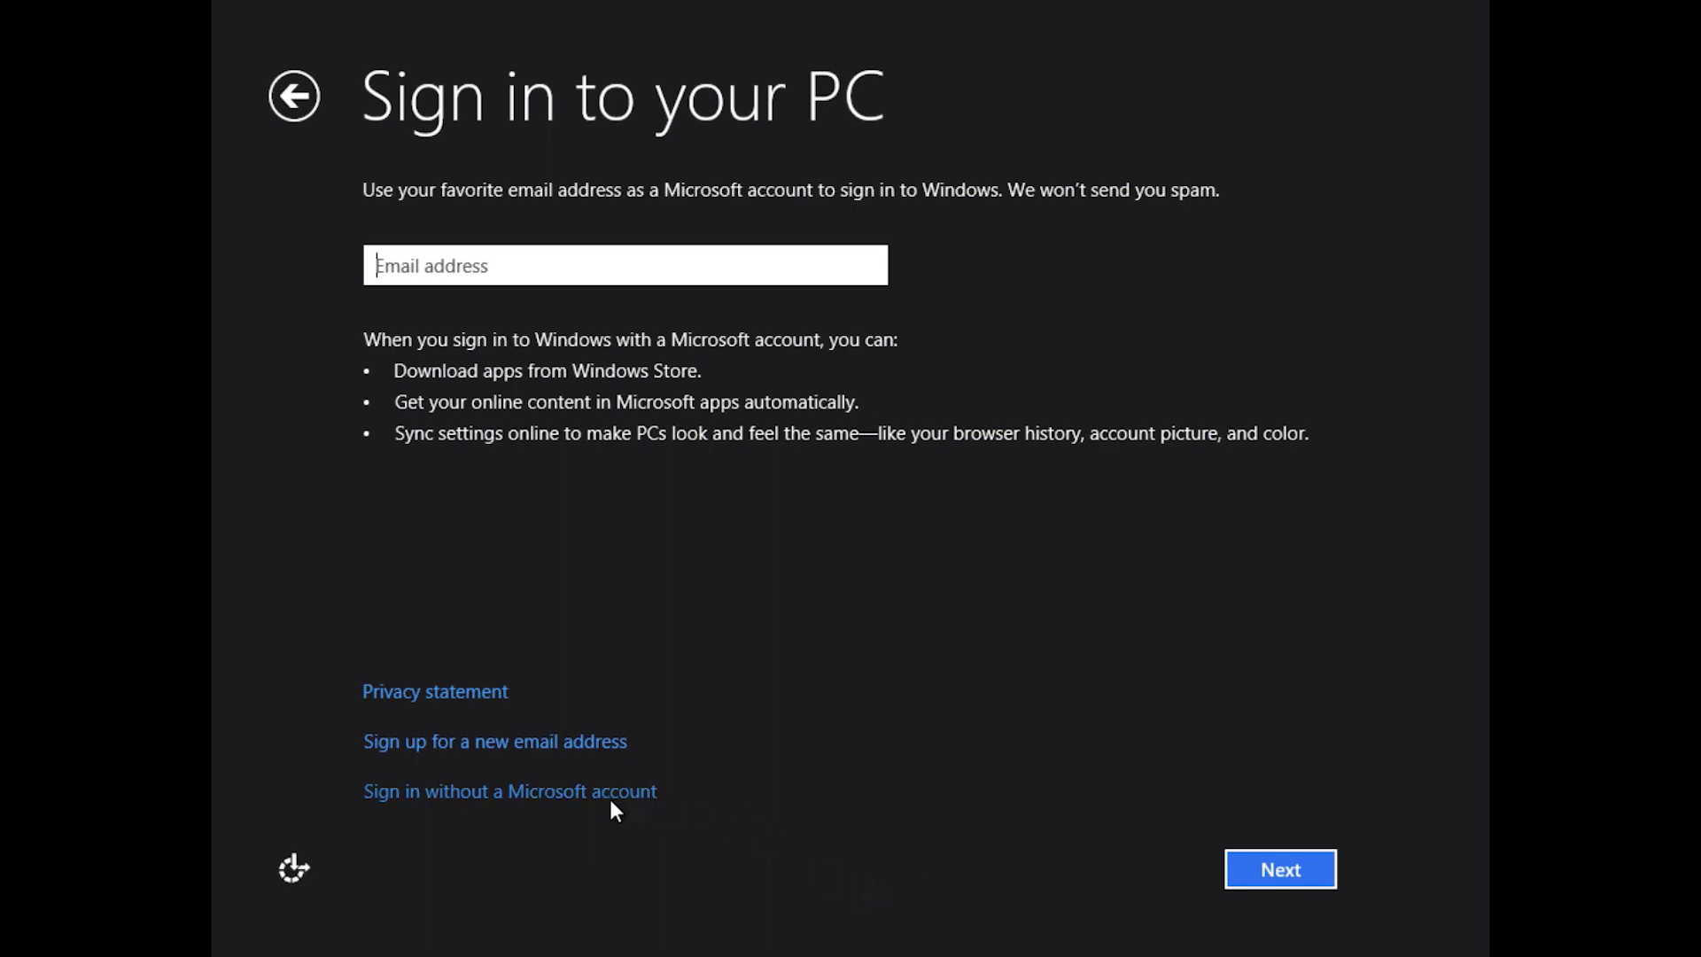
- Enter the Microsoft account e-mail address in the sign-in box
{"action": "left_click", "coordinate": [535, 272]}
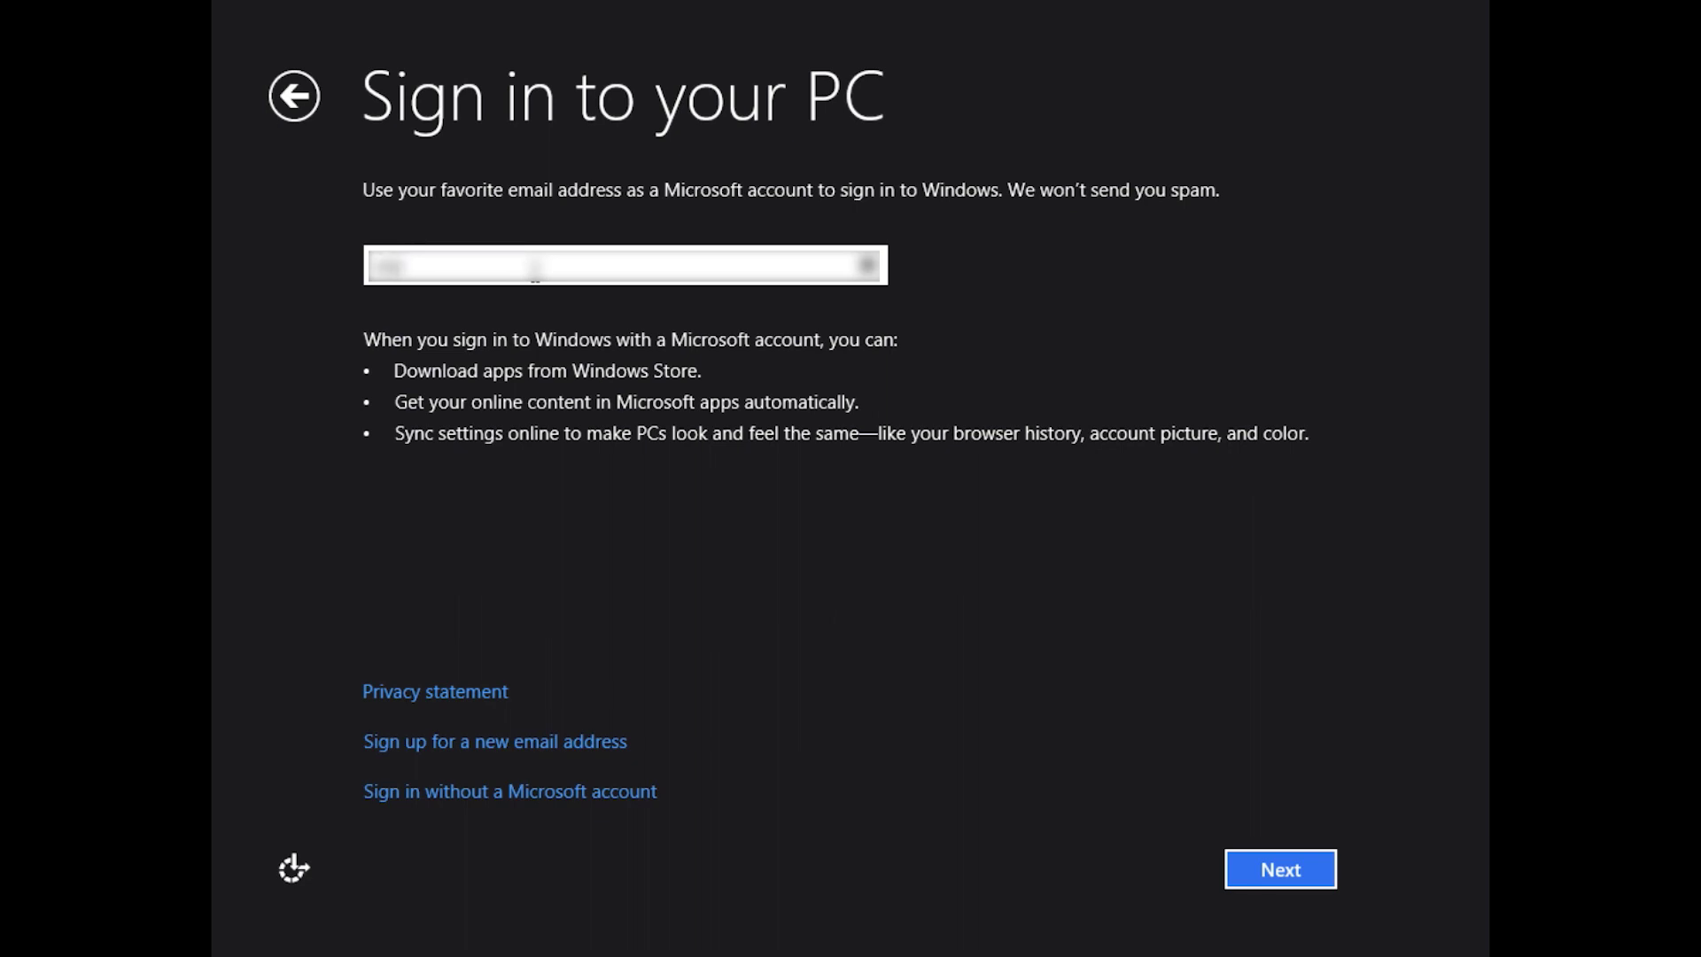
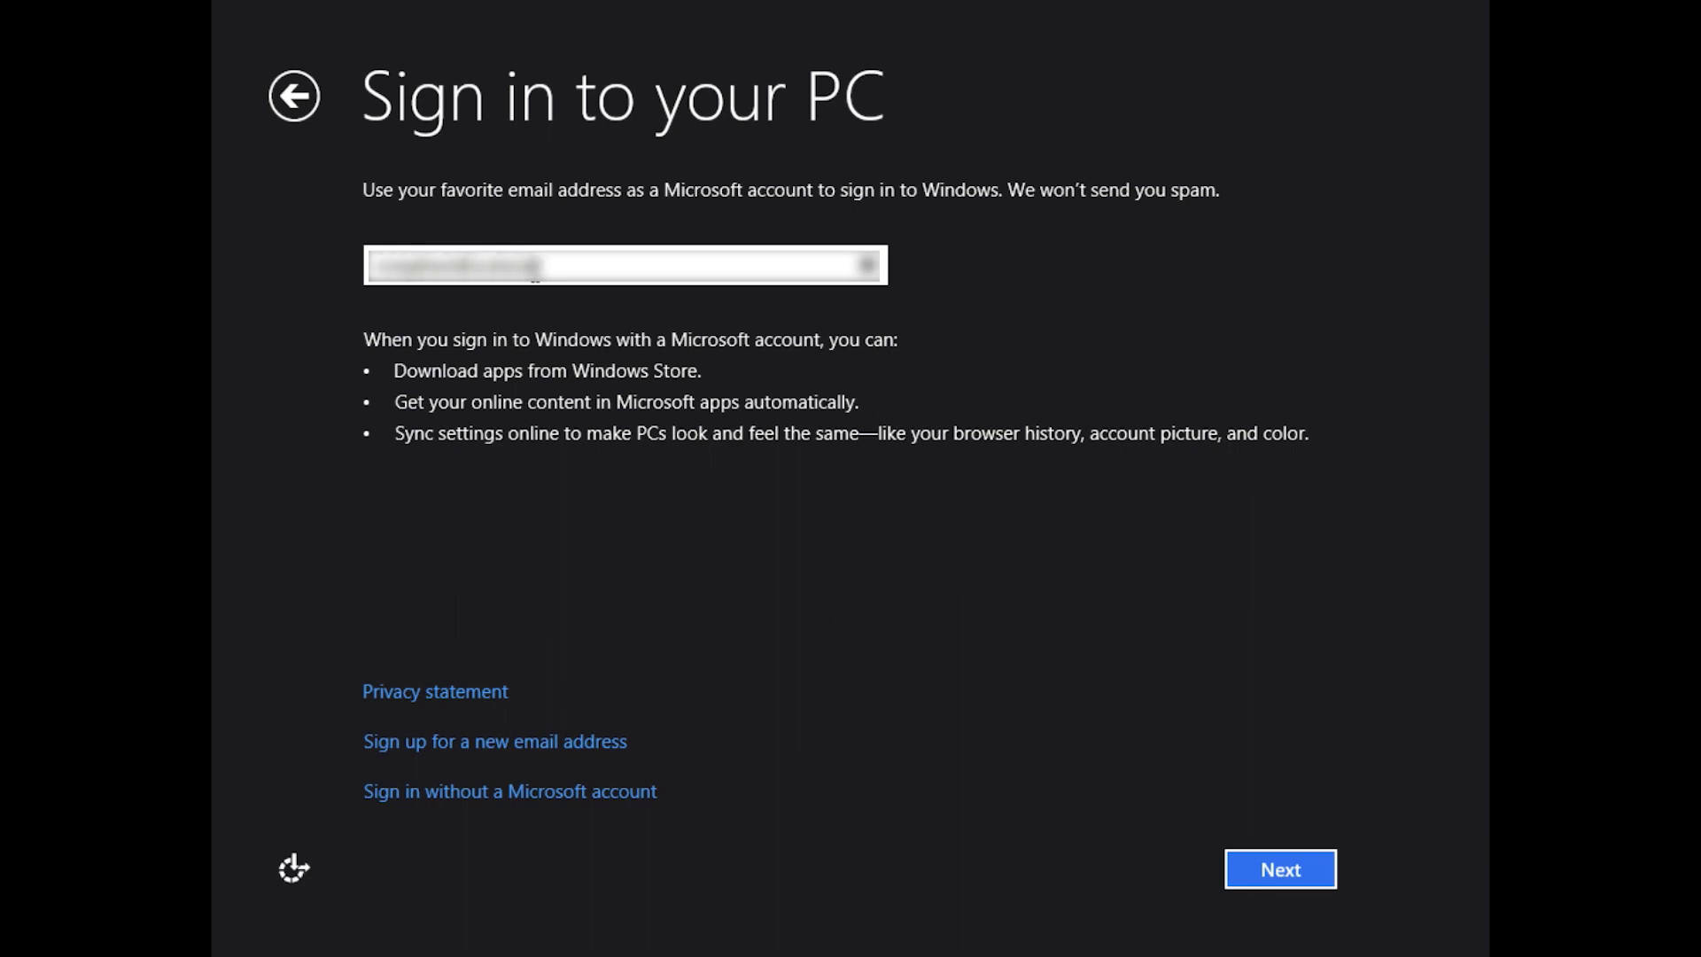
- Submit the e-mail, enter the account password to sign in, and accept the security info
{"action": "left_click", "coordinate": [1244, 864]}
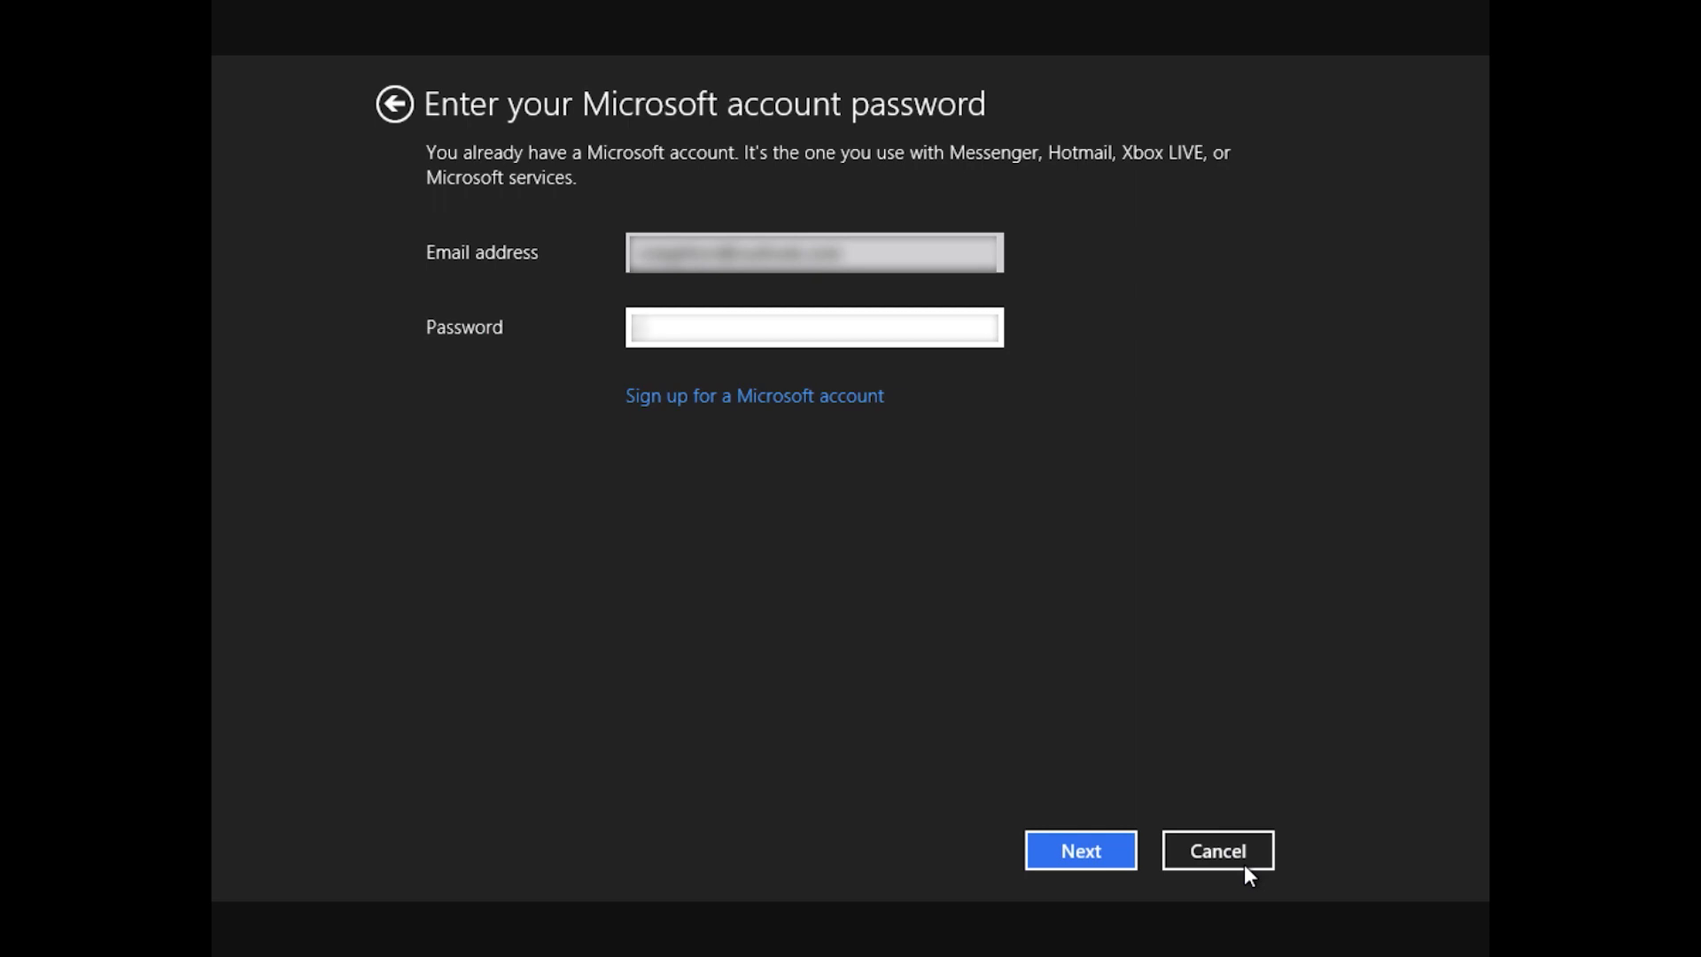
{"action": "type", "text": "**********"}
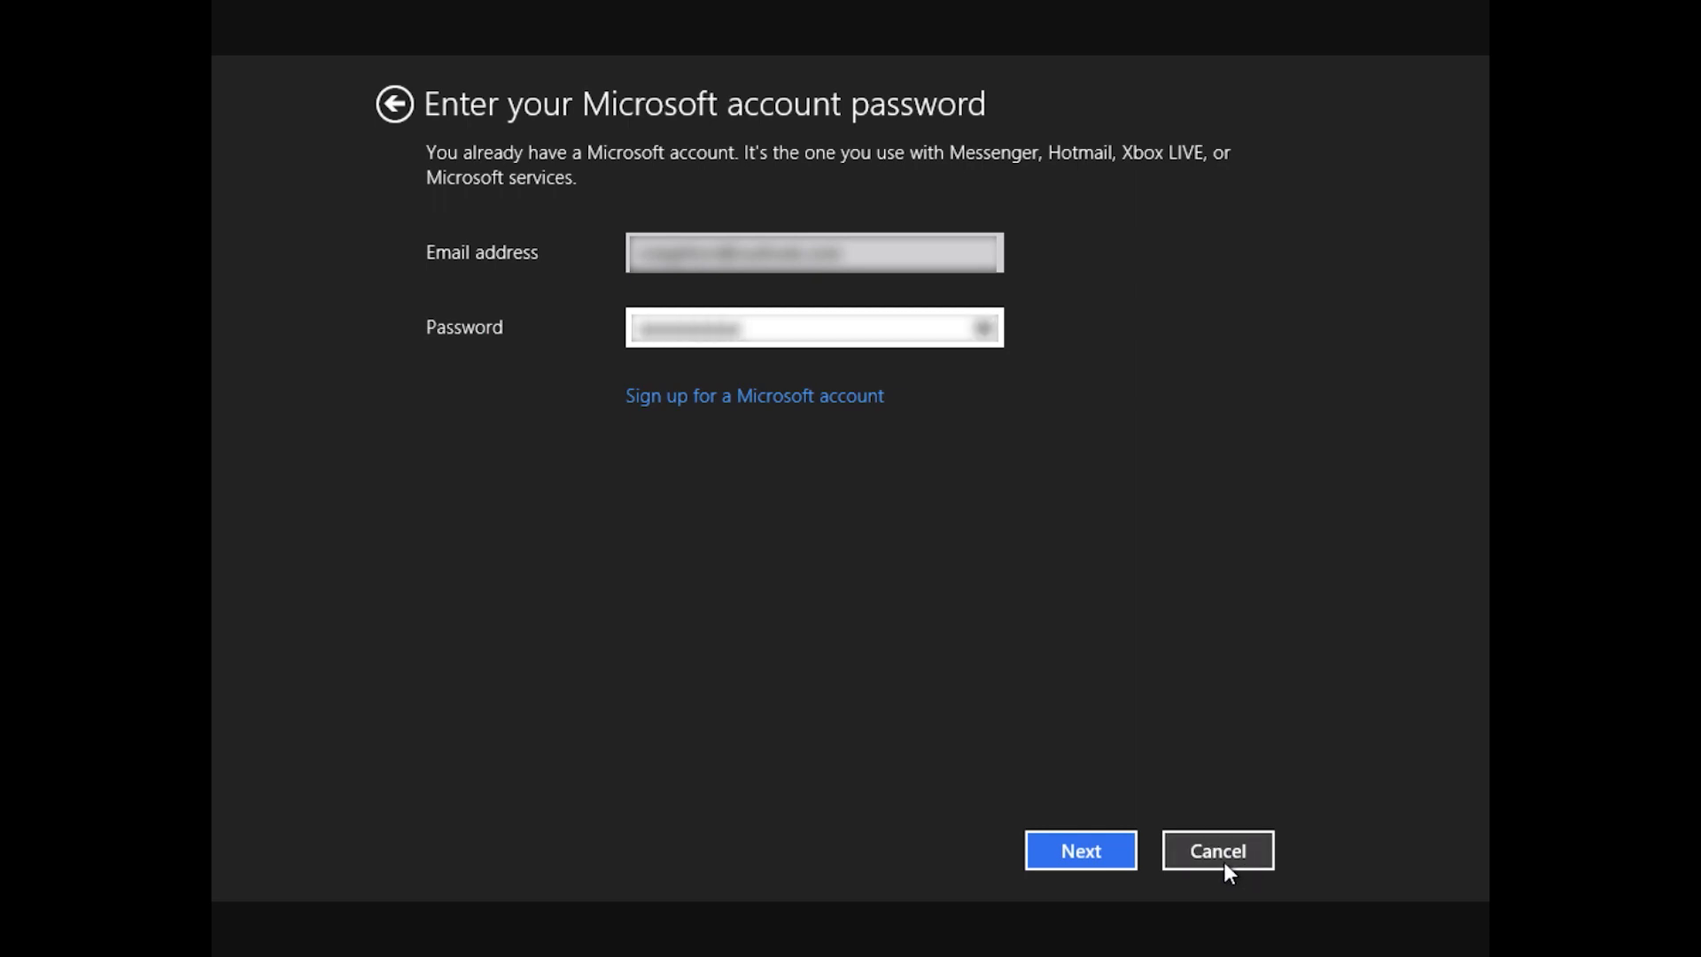
{"action": "left_click", "coordinate": [1090, 851]}
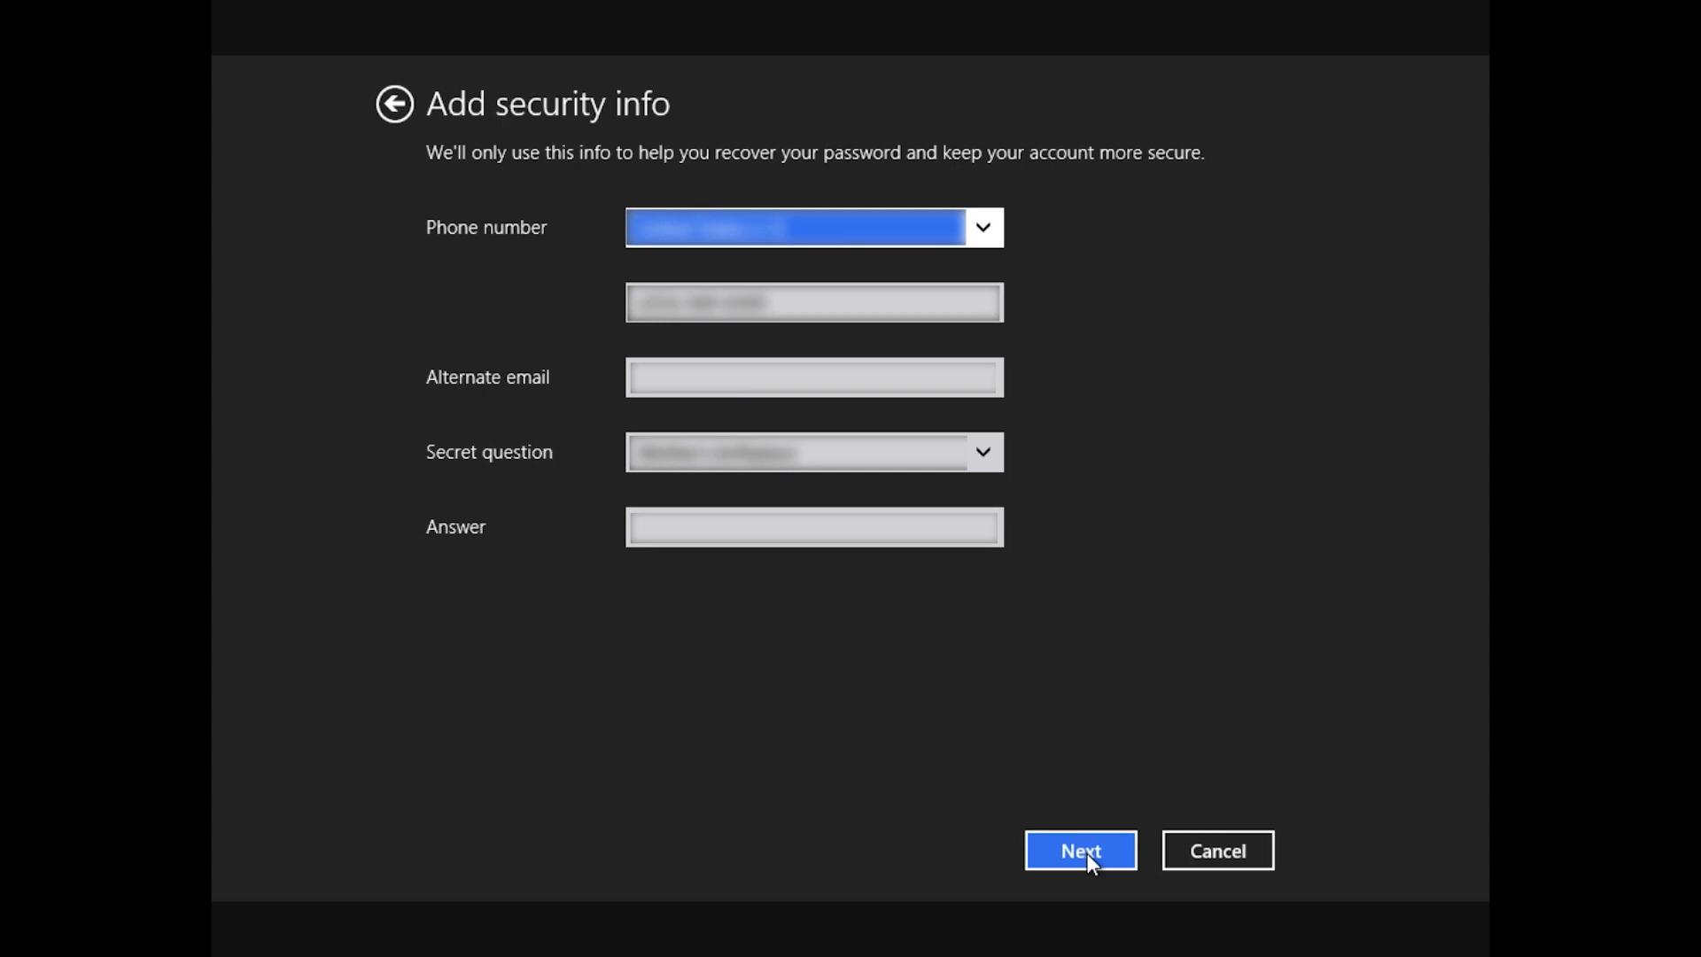
{"action": "left_click", "coordinate": [1086, 852]}
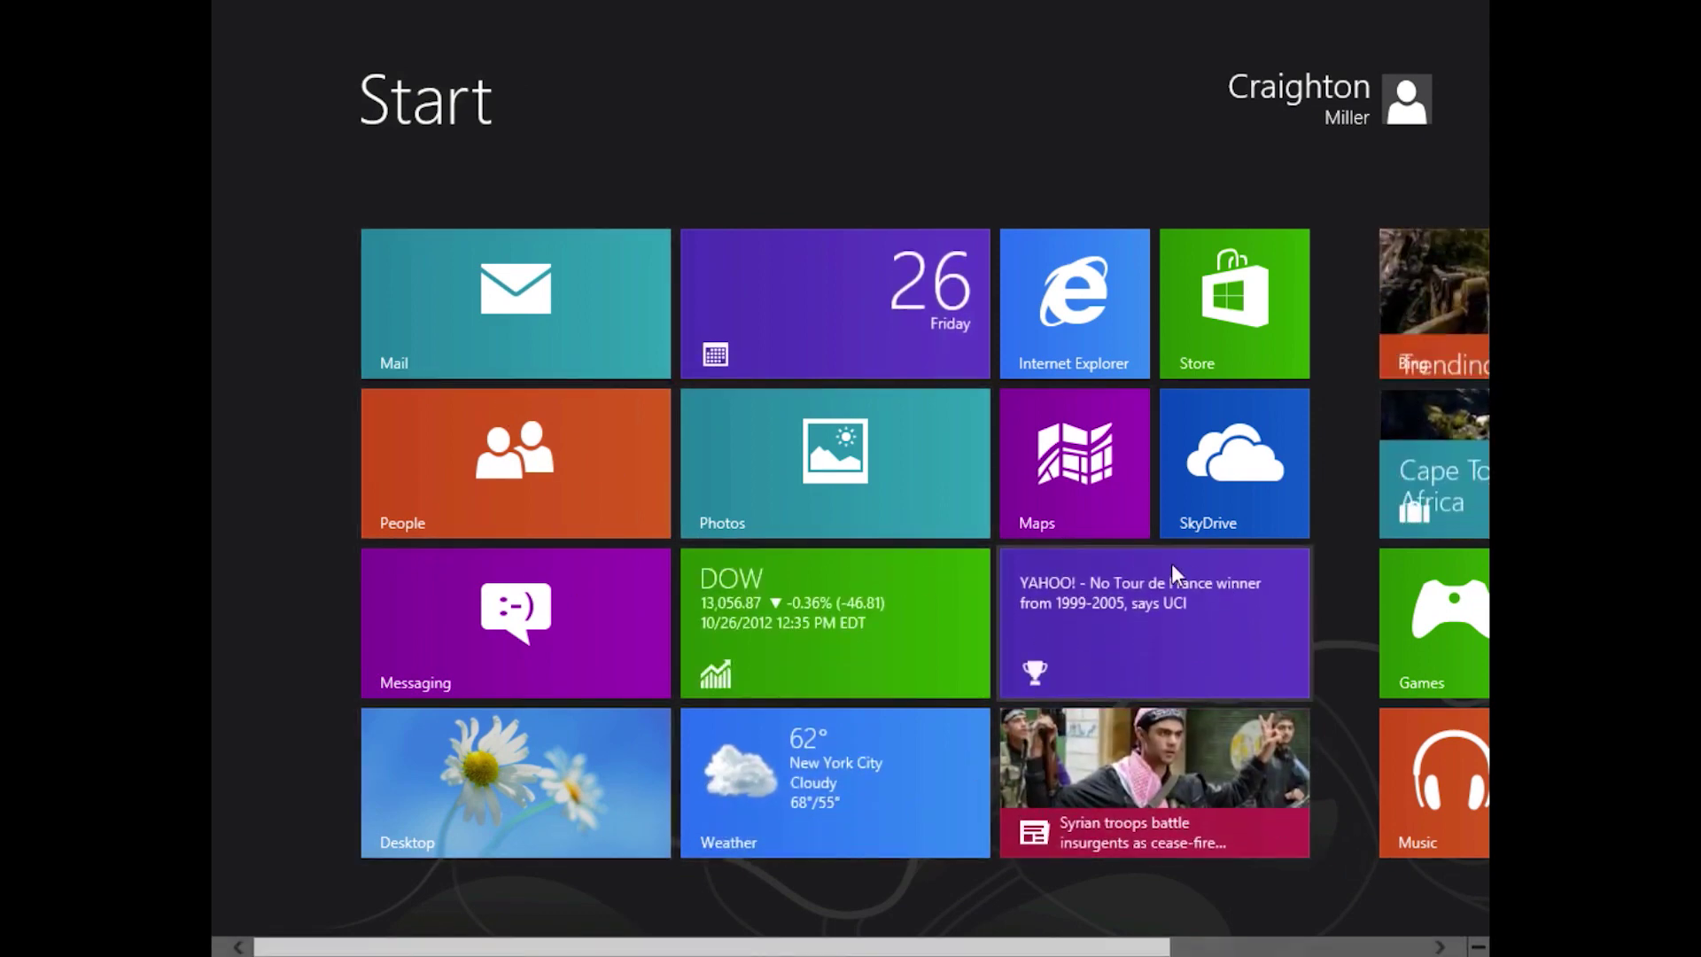
{"action": "scroll", "coordinate": [1174, 574], "scroll_direction": "down", "scroll_amount": 3}
{"action": "scroll", "coordinate": [1171, 563], "scroll_direction": "up", "scroll_amount": 3}
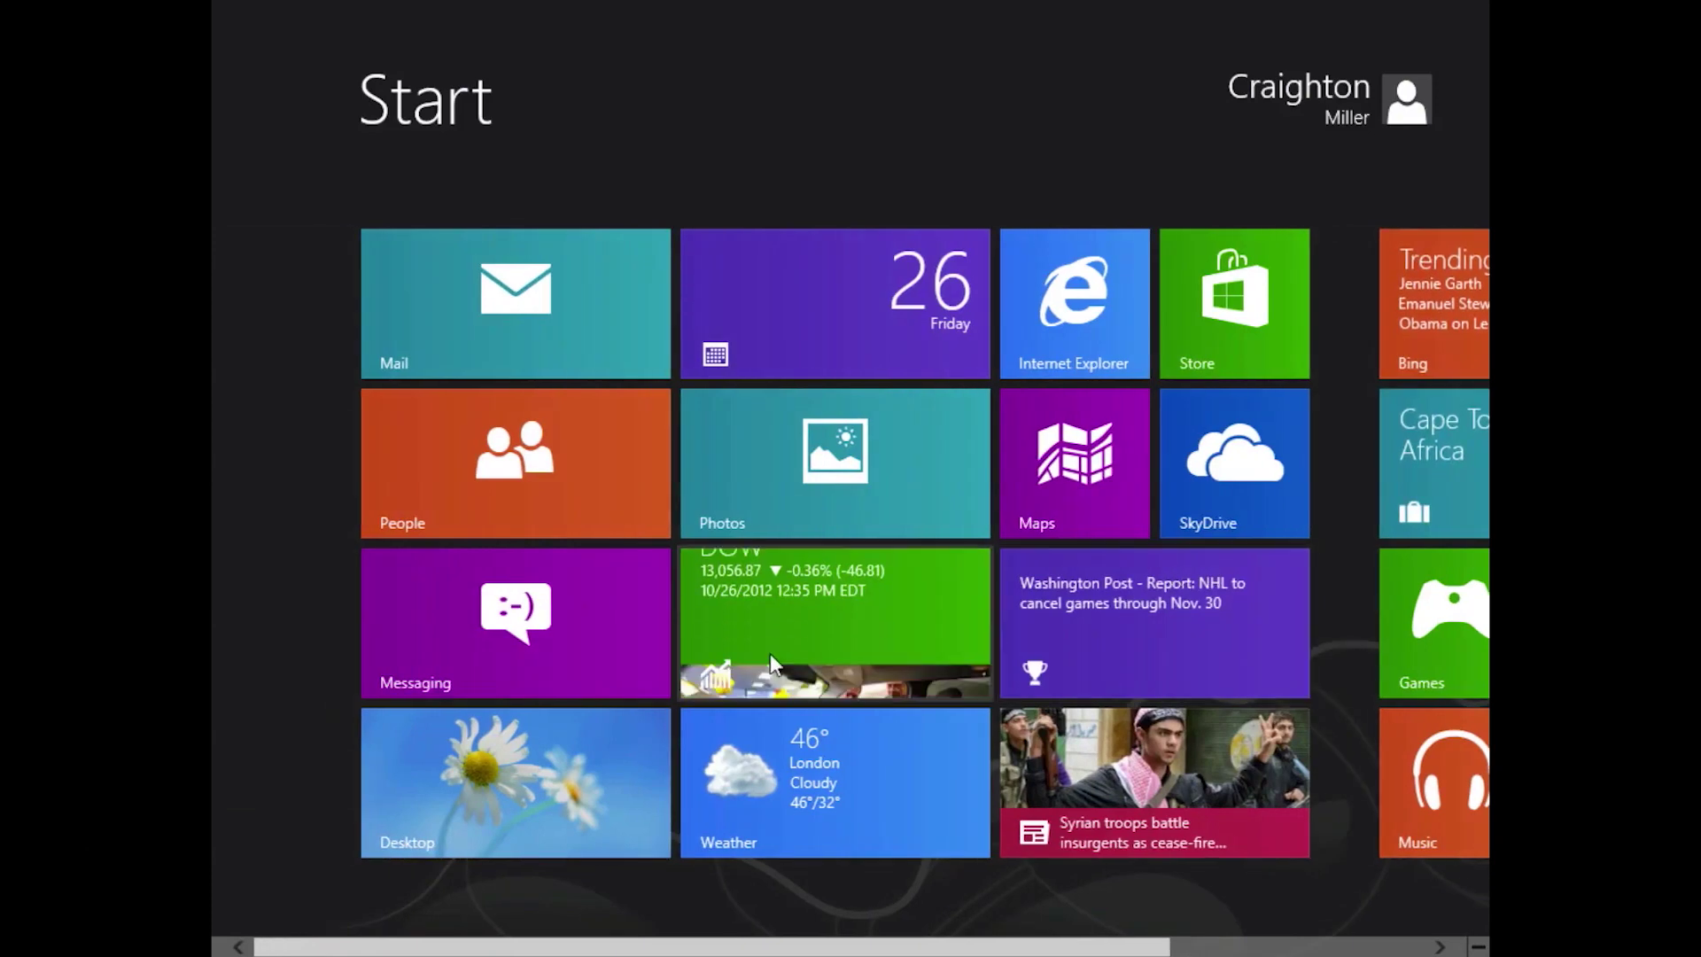
{"action": "left_click", "coordinate": [512, 783]}
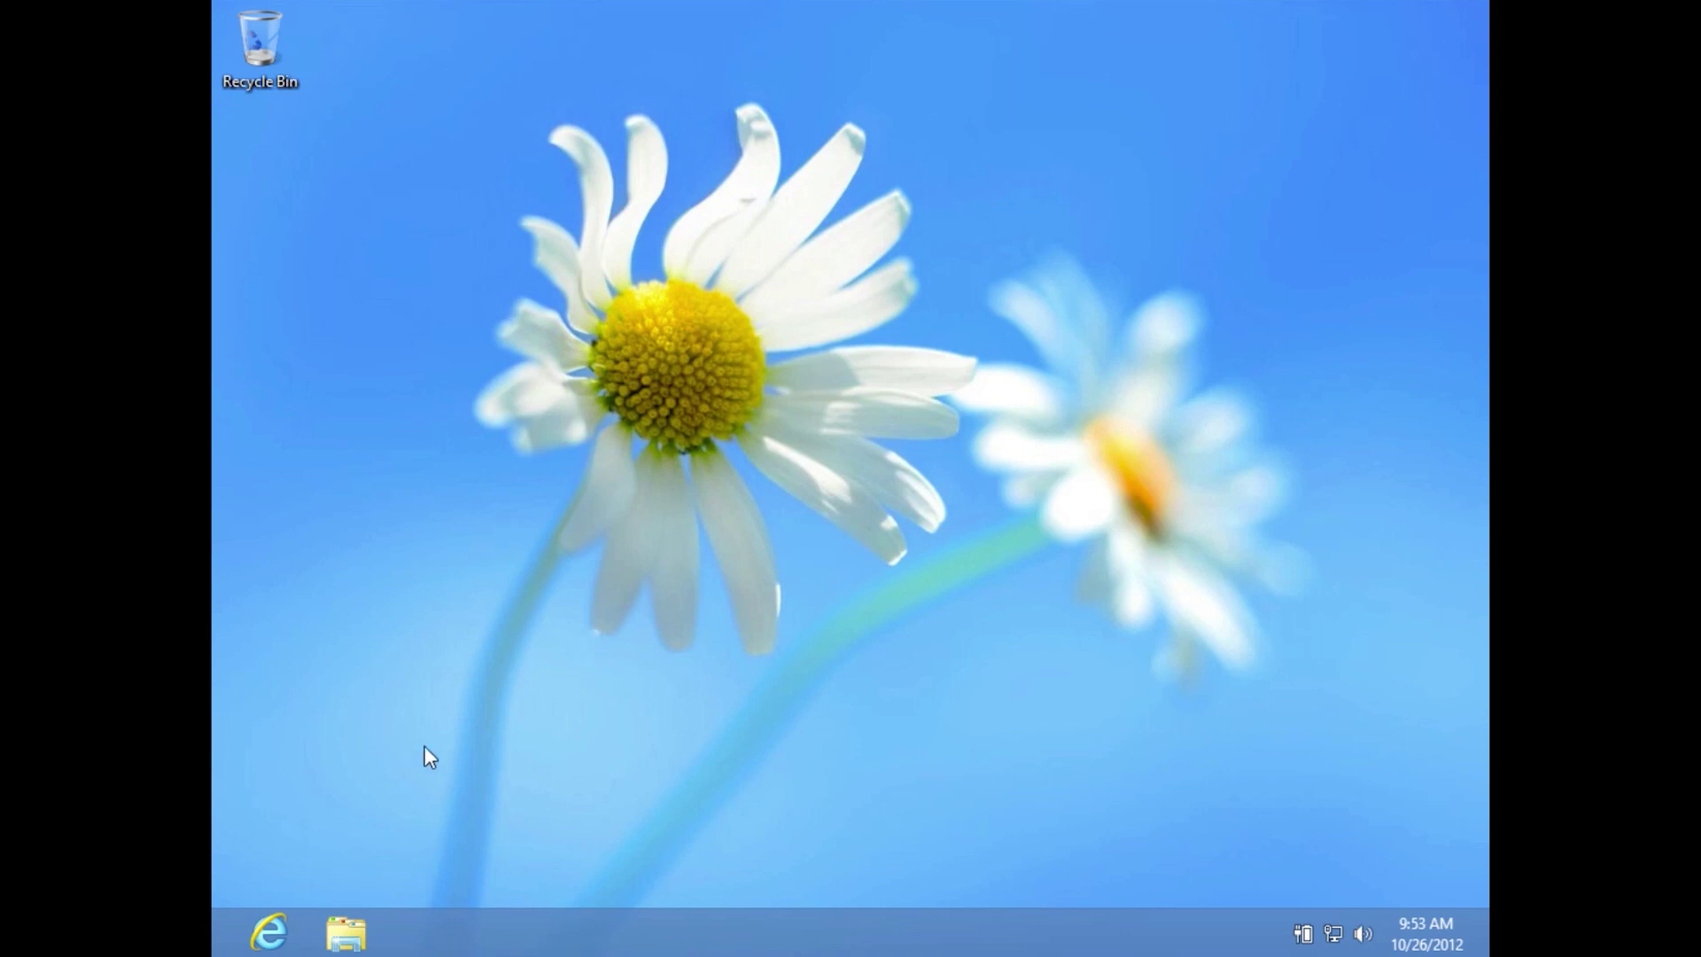
{"action": "key", "text": "super"}
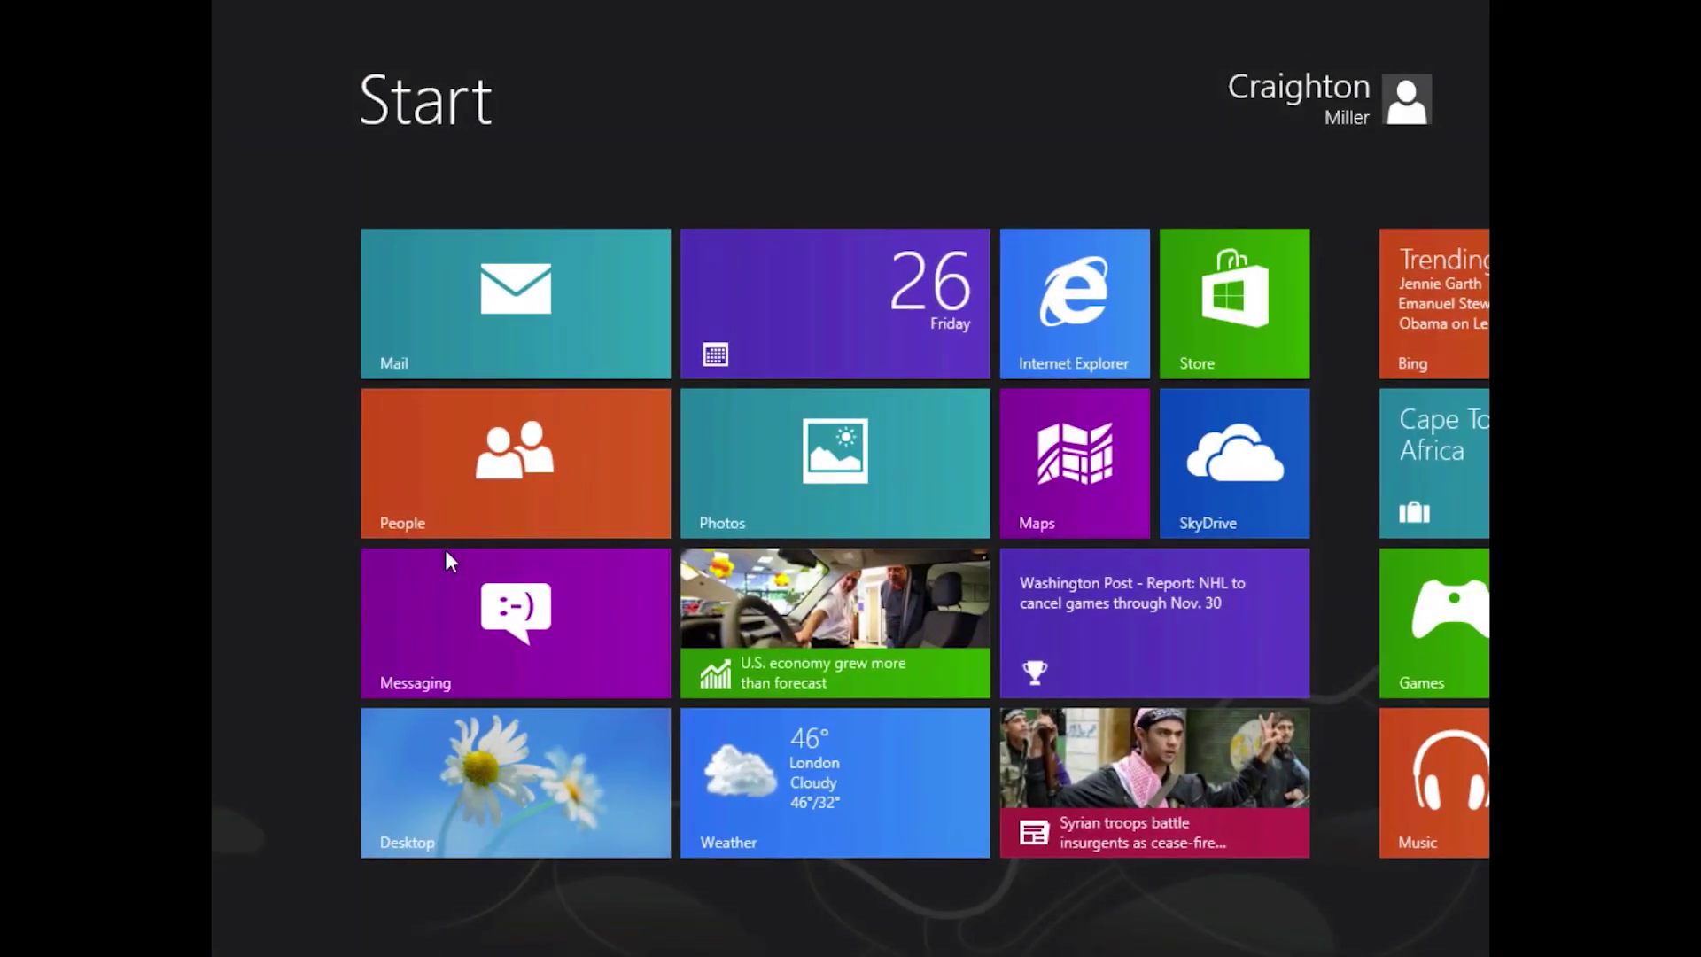